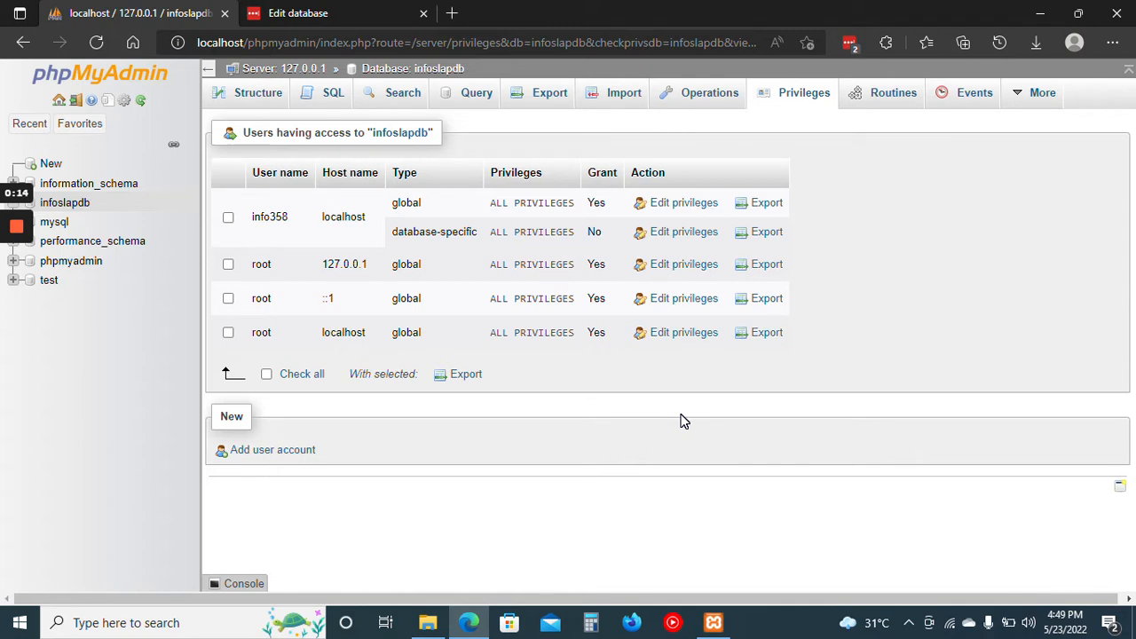
Check the Apache and MySQL modules in XAMPP Control Panel and open localhost/infoslap in a new browser tab.
click(714, 623)
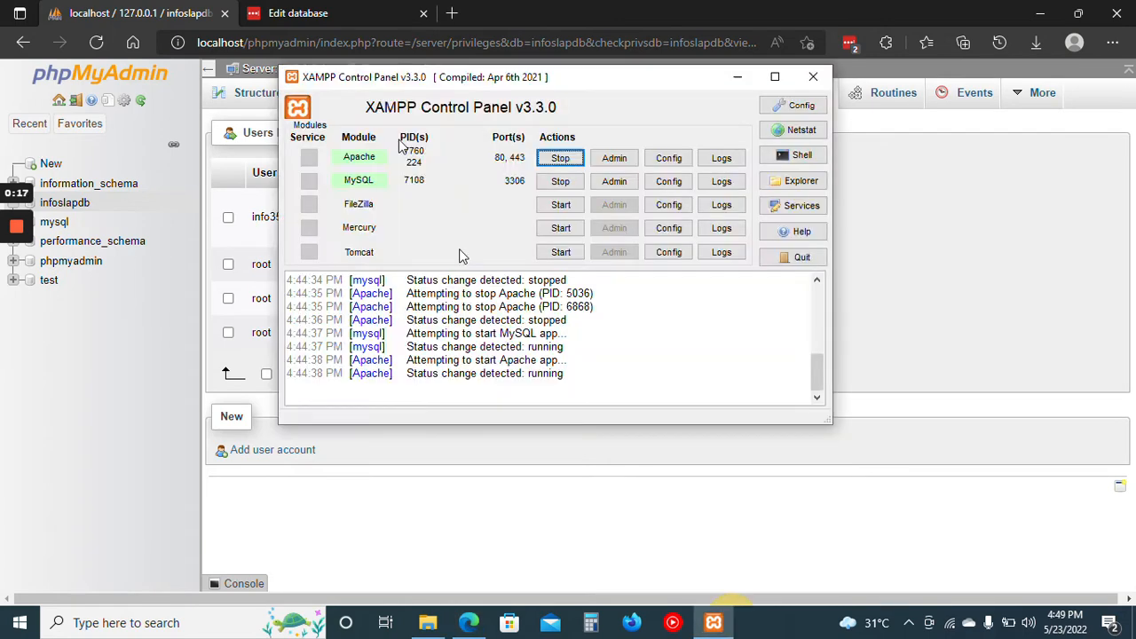
click(965, 317)
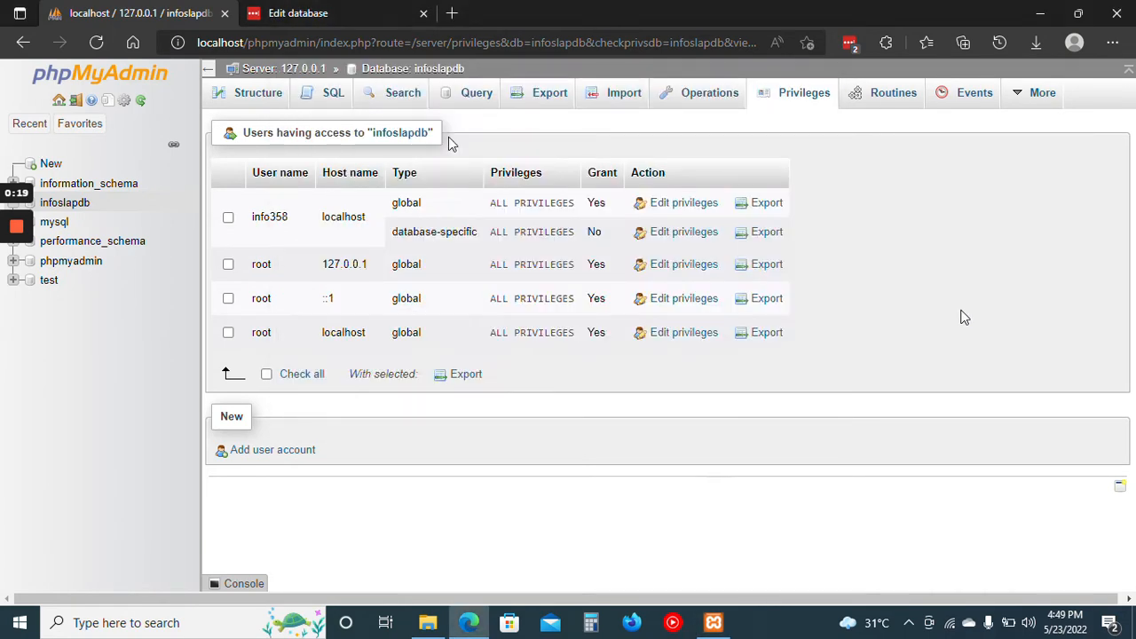
click(448, 20)
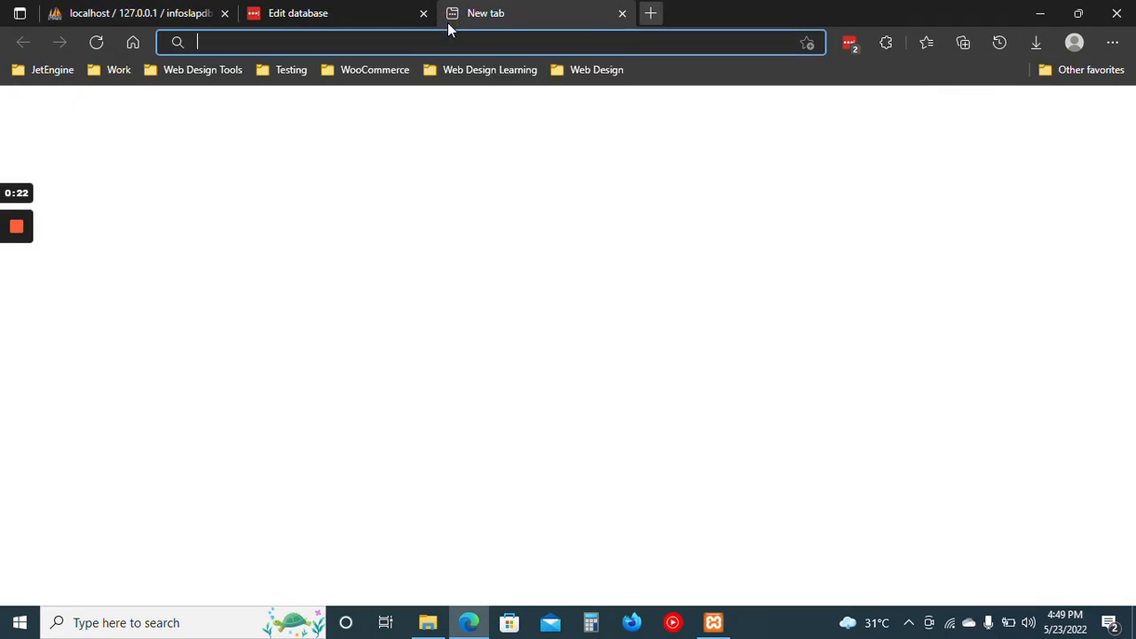
text(local)
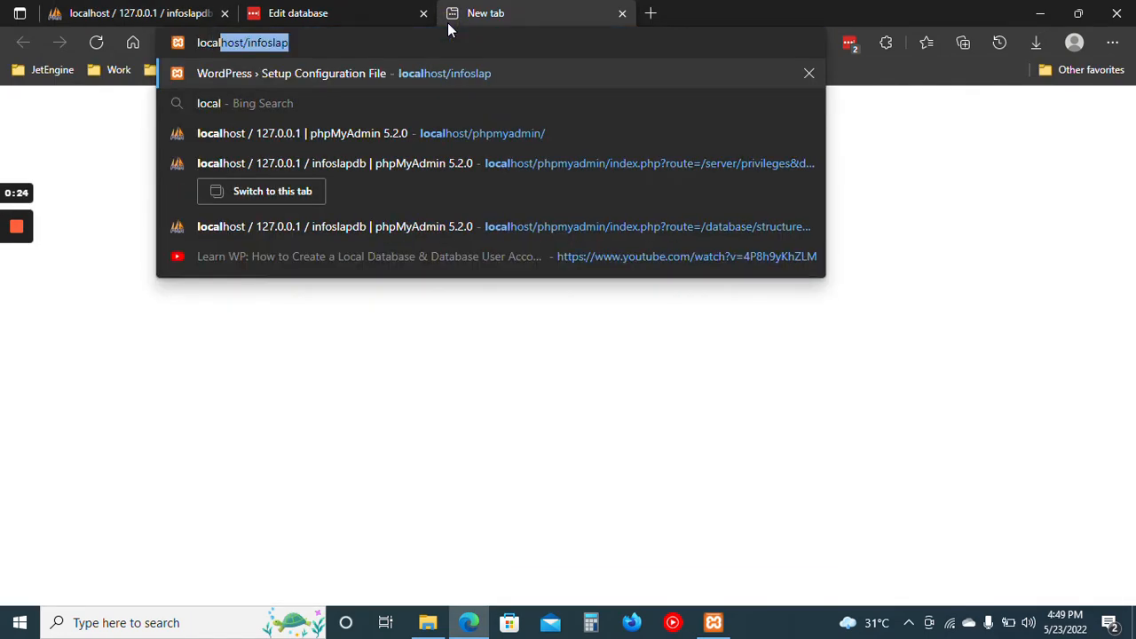
text(host)
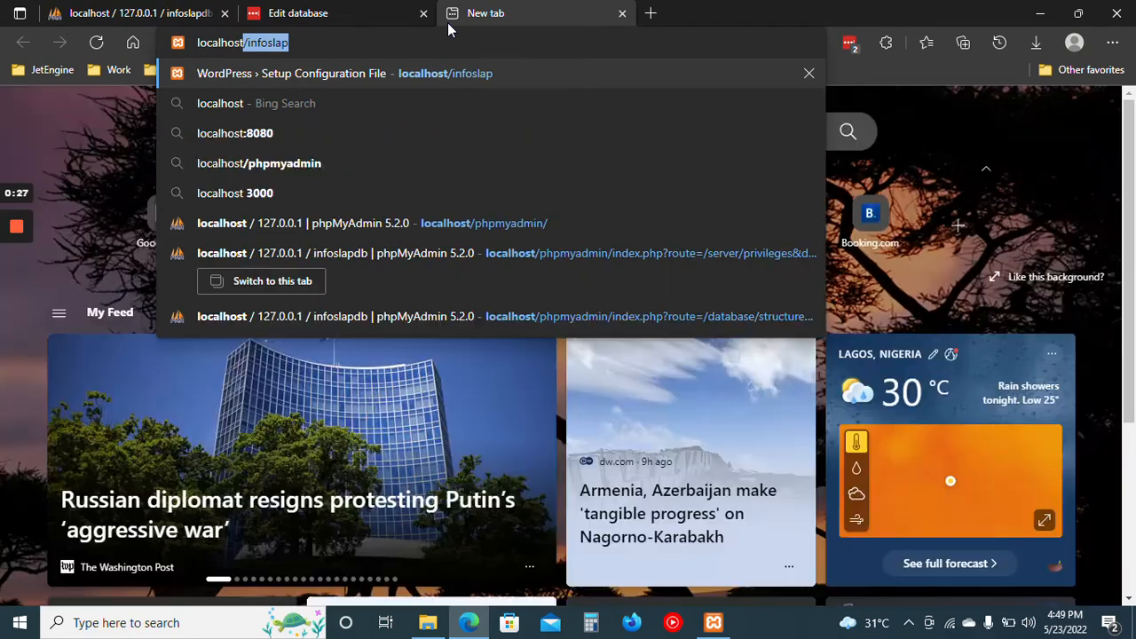
text(/infoslap)
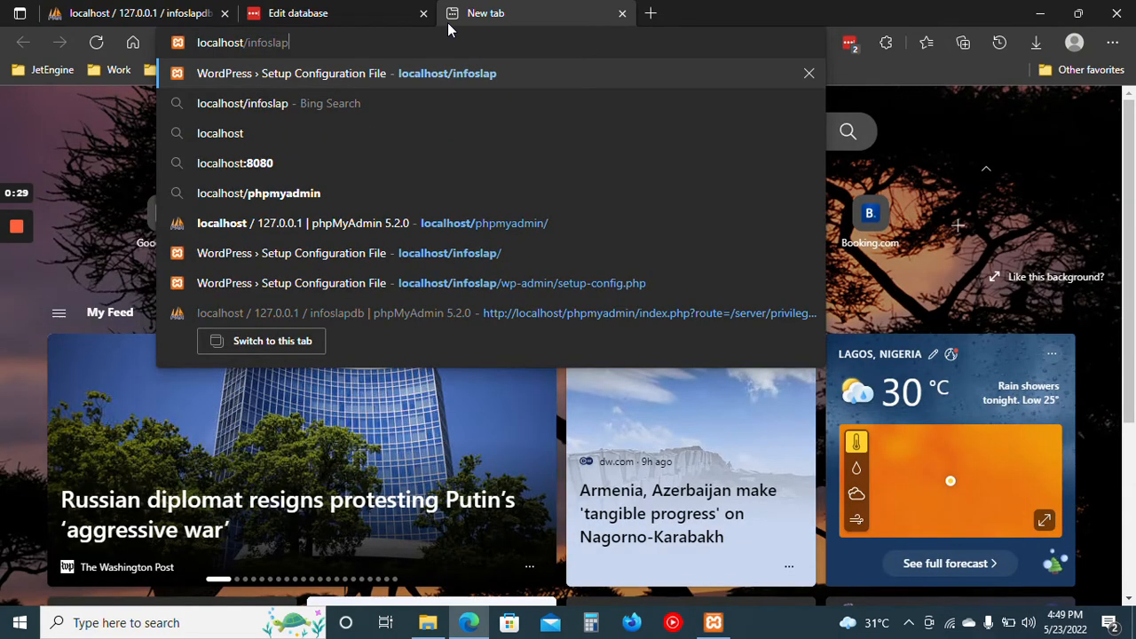
key(Return)
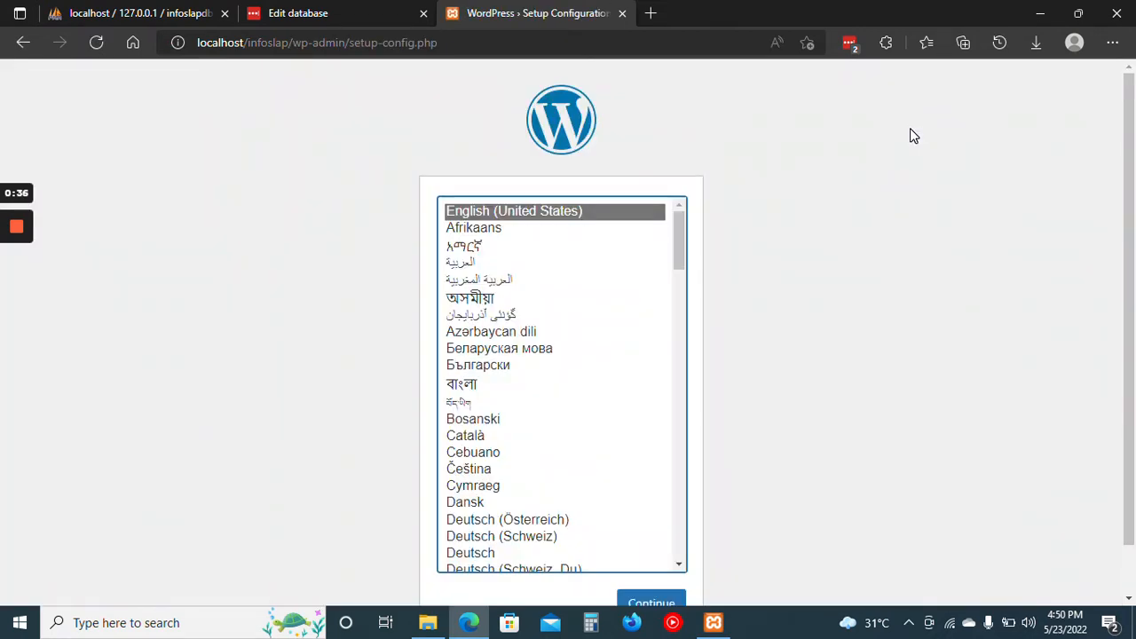
Check the infoslap folder in htdocs, and continue the WordPress setup in English (United States) to the database connection form.
click(431, 624)
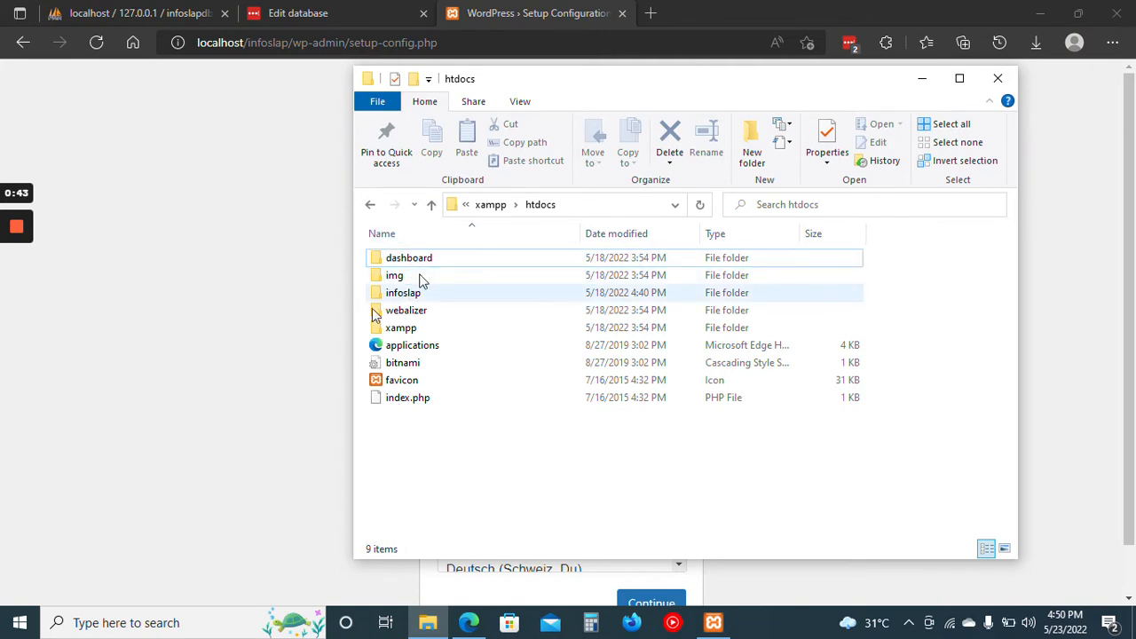
click(226, 372)
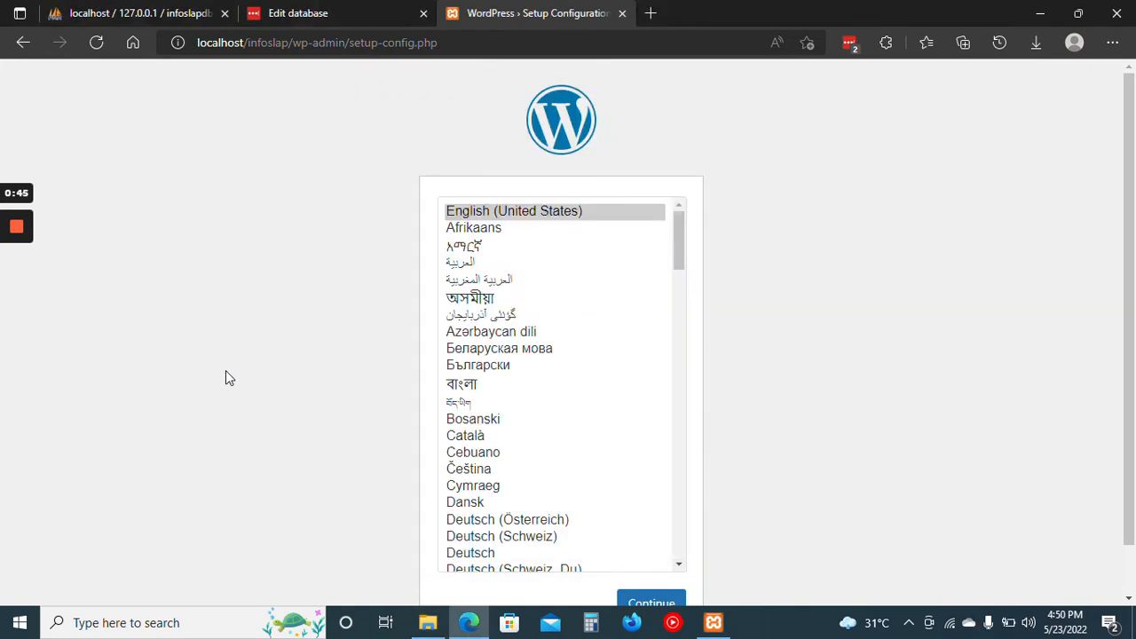
scroll(225, 373, down, 1)
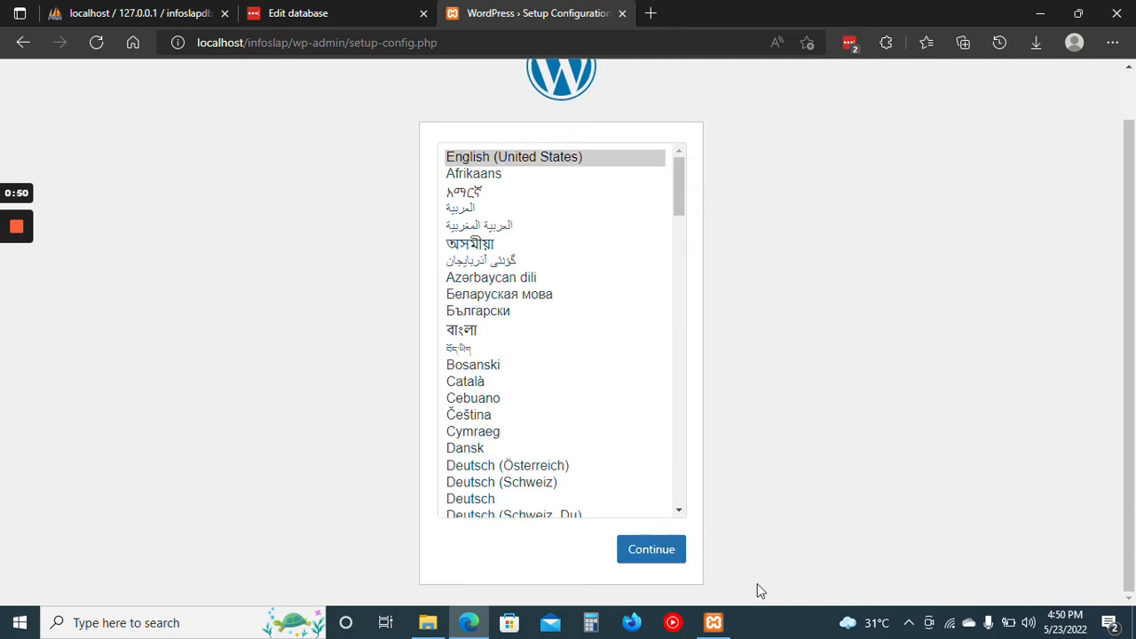
click(673, 552)
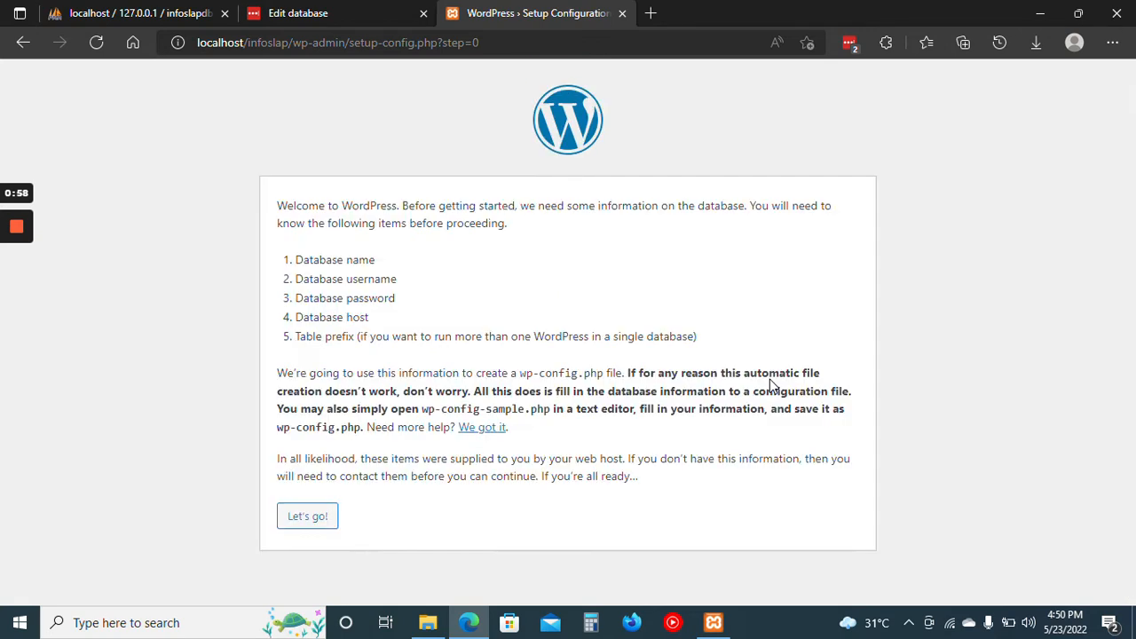
click(308, 517)
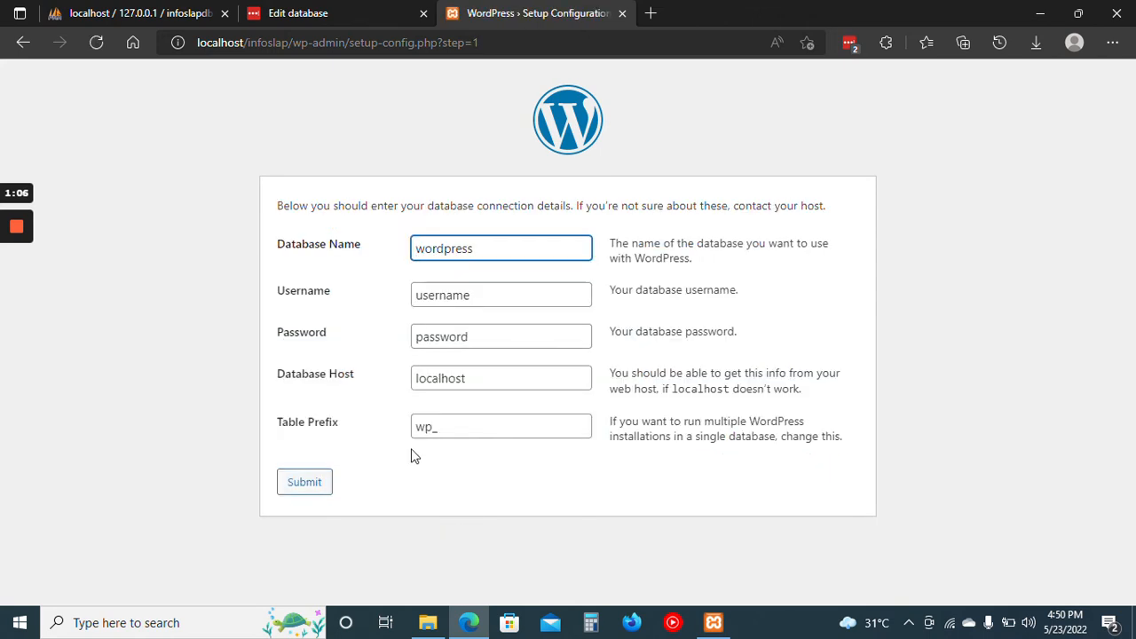
Replace the default database name with infoslapdb, copied from the InfoSlap Database entry in LastPass.
click(488, 250)
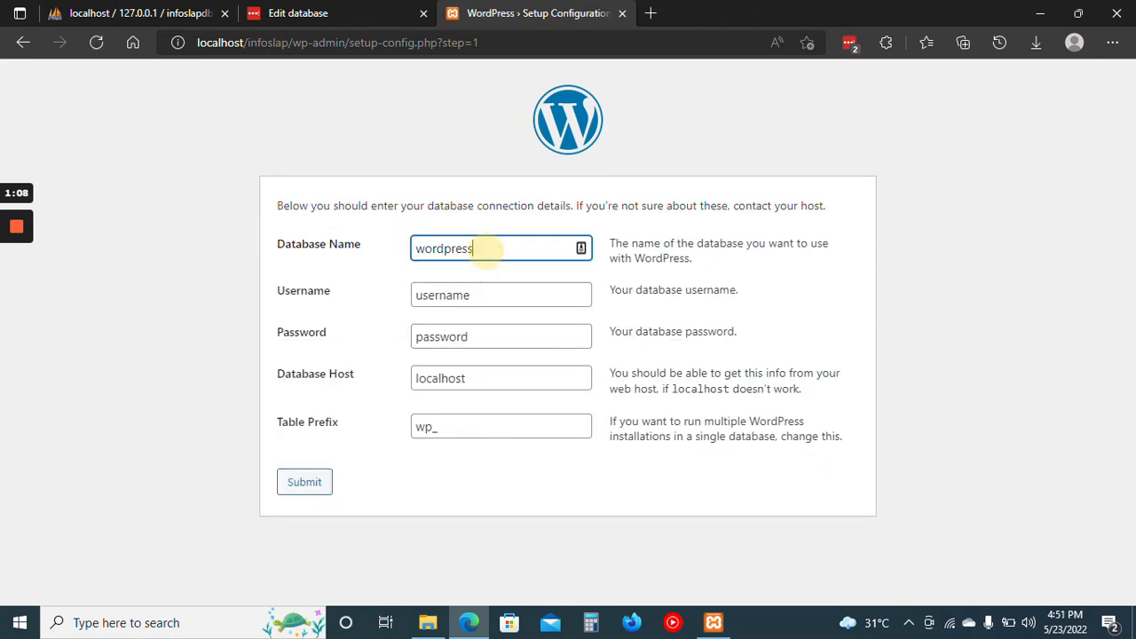
key(ctrl+a)
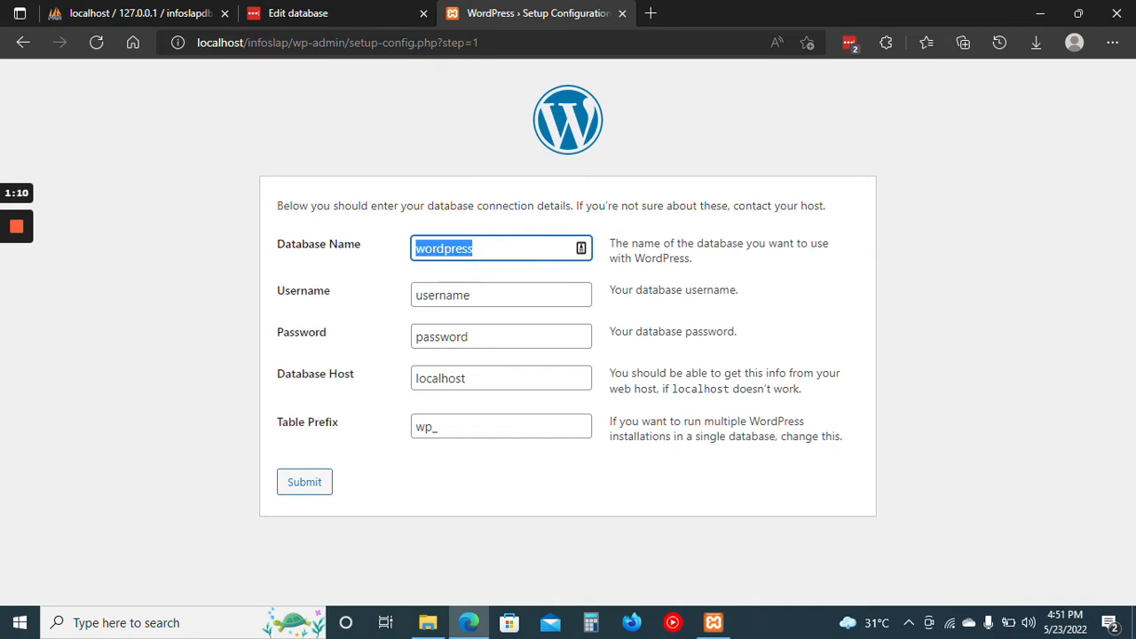
key(BackSpace)
click(344, 10)
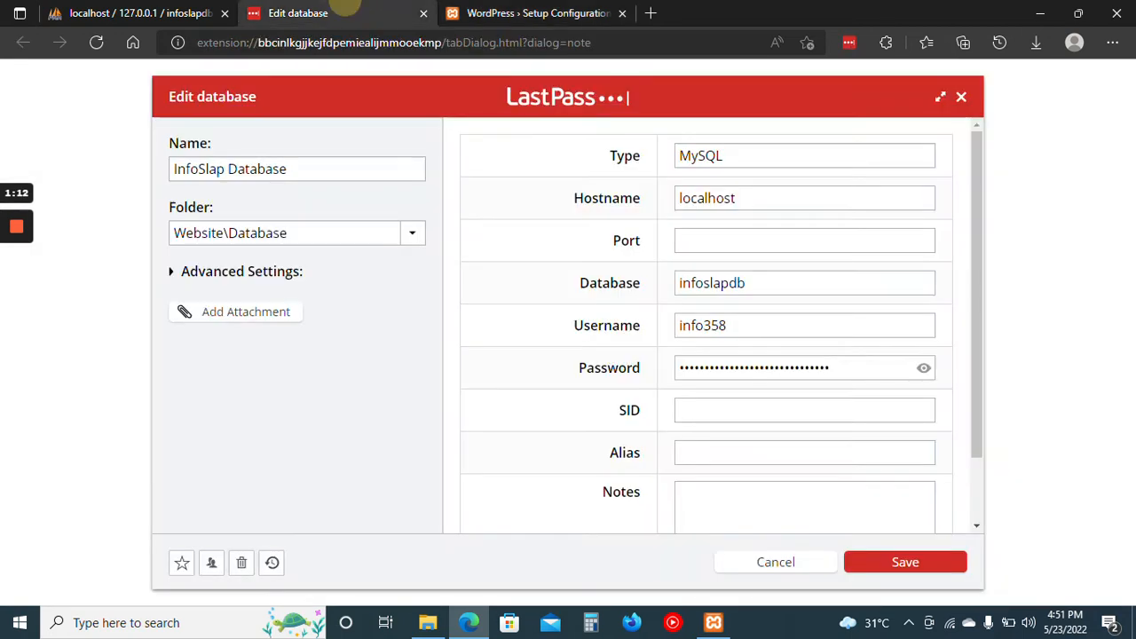
click(739, 282)
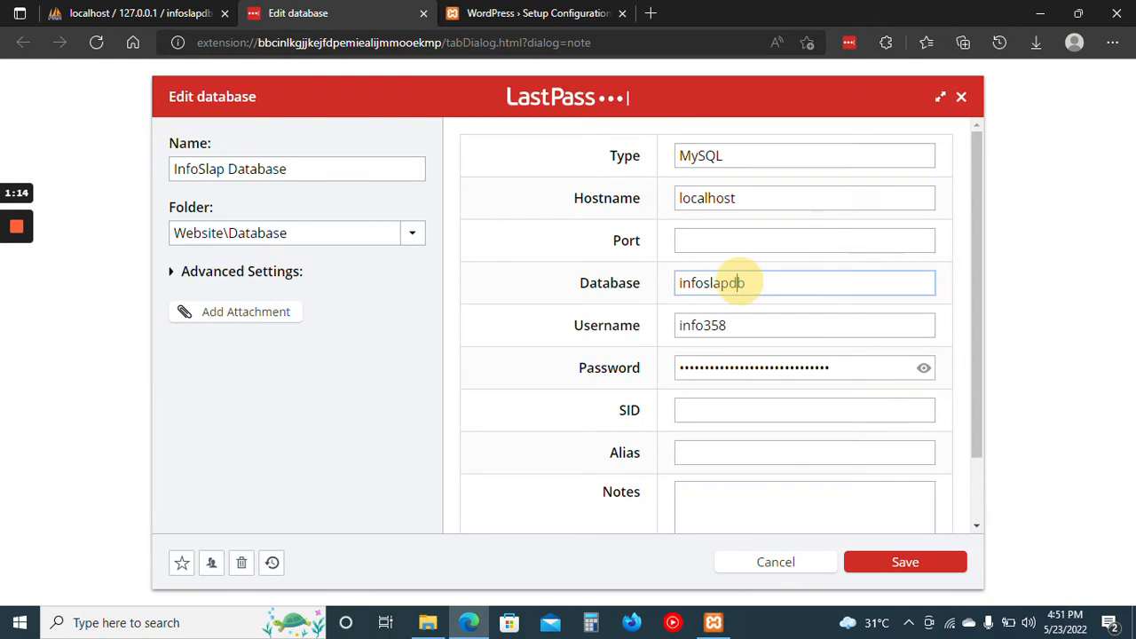
key(ctrl+a)
key(ctrl+c)
click(499, 11)
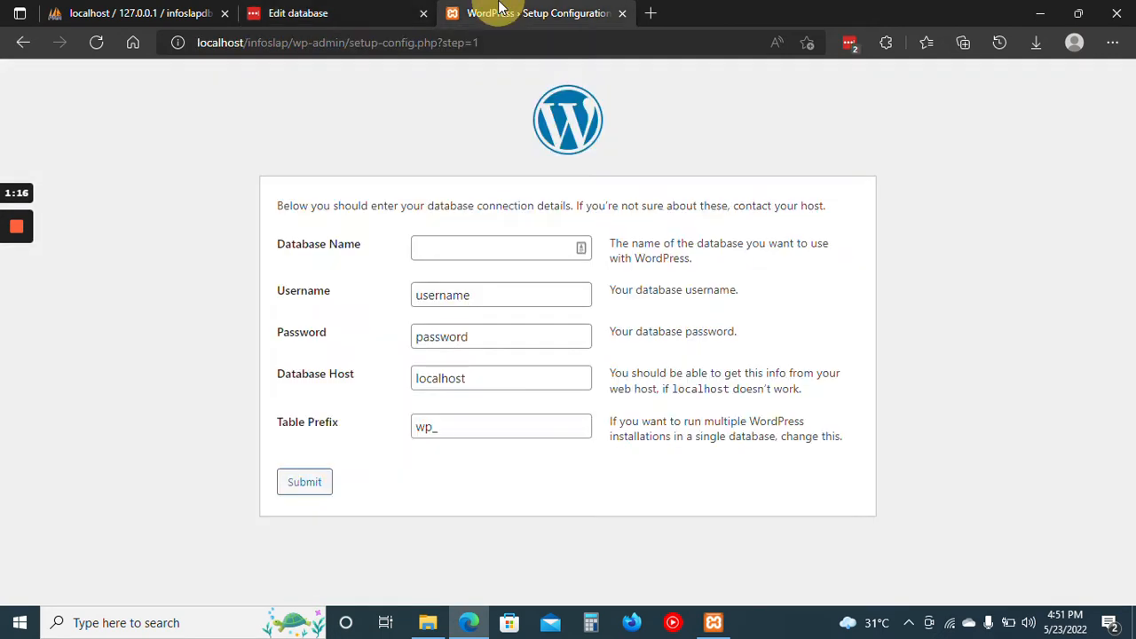
click(482, 243)
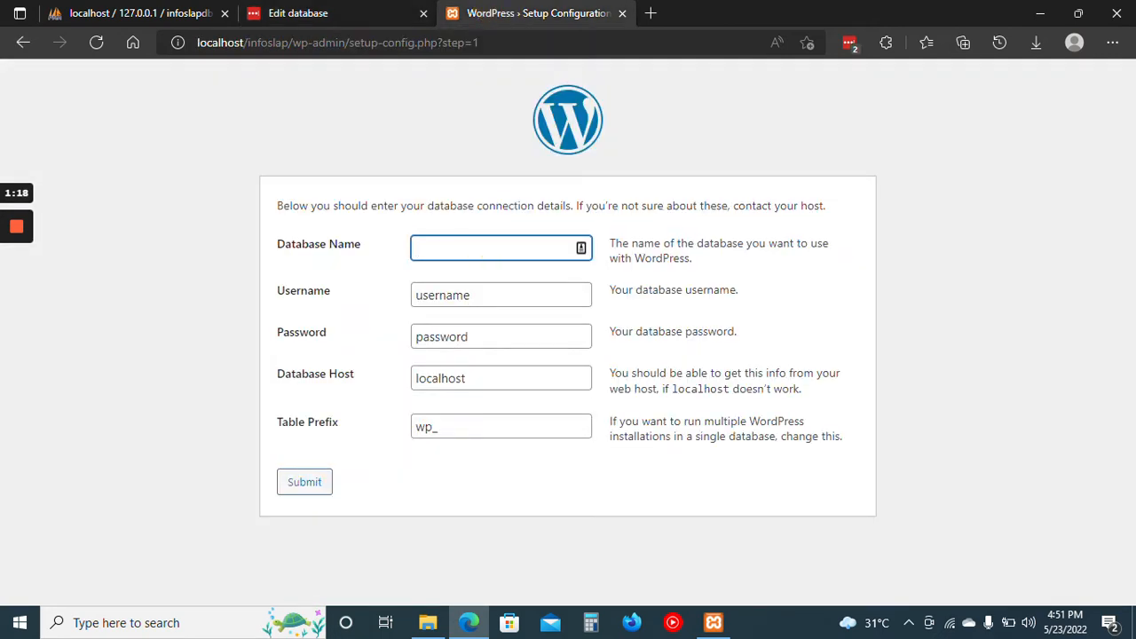
key(ctrl+v)
Replace the default database username with info358, copied from the LastPass database entry.
double_click(482, 293)
key(BackSpace)
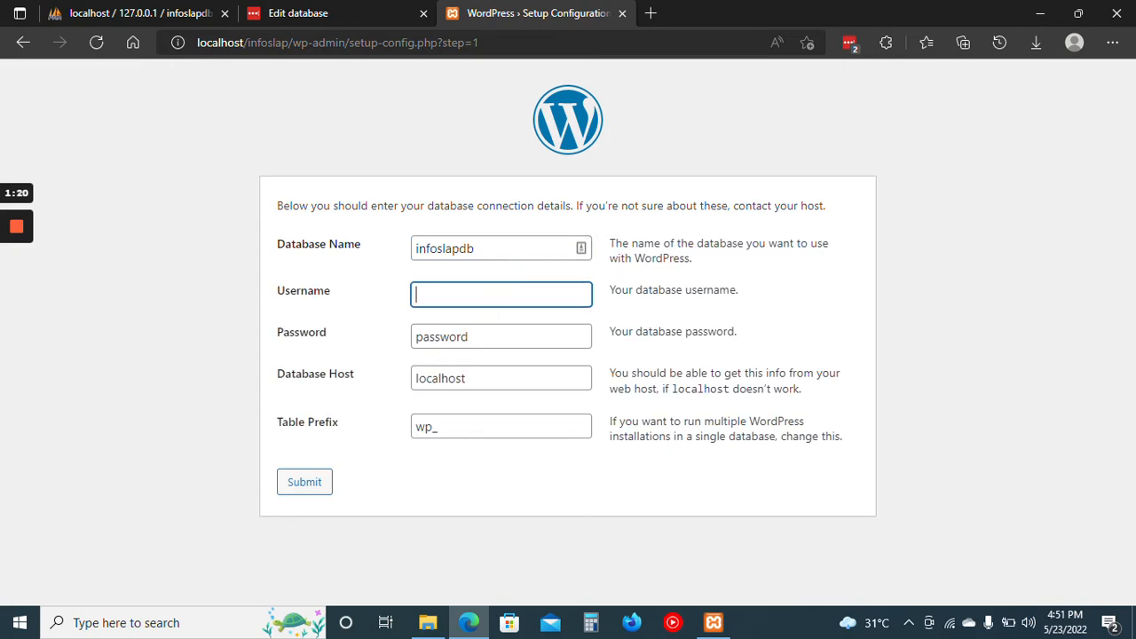
click(340, 8)
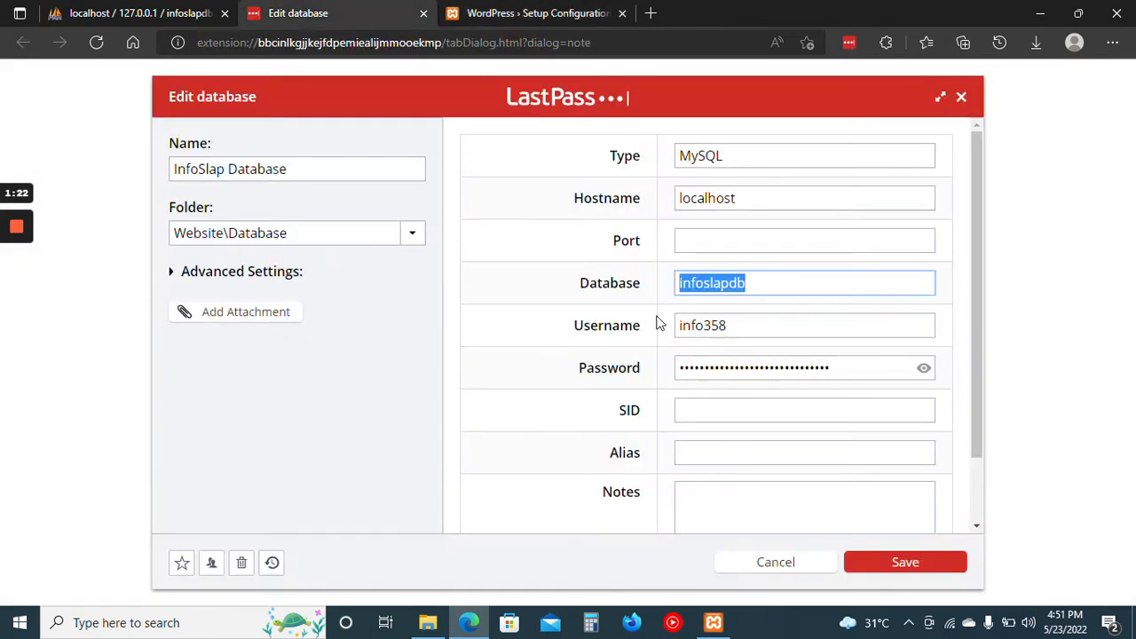
click(721, 326)
double_click(721, 326)
key(ctrl+c)
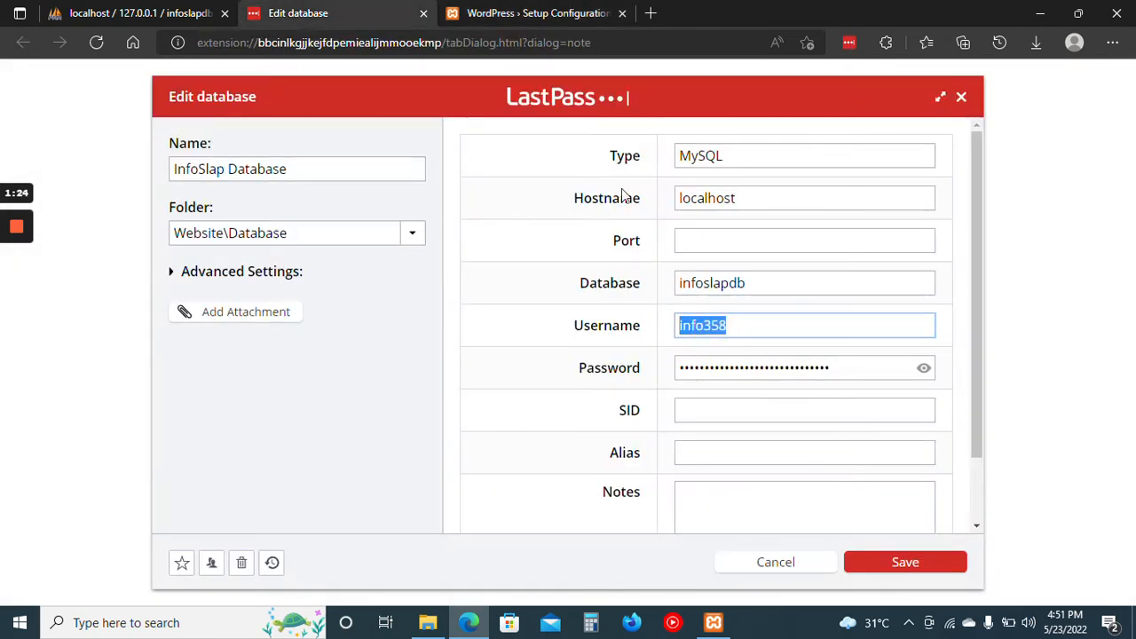
key(ctrl+Tab)
click(513, 295)
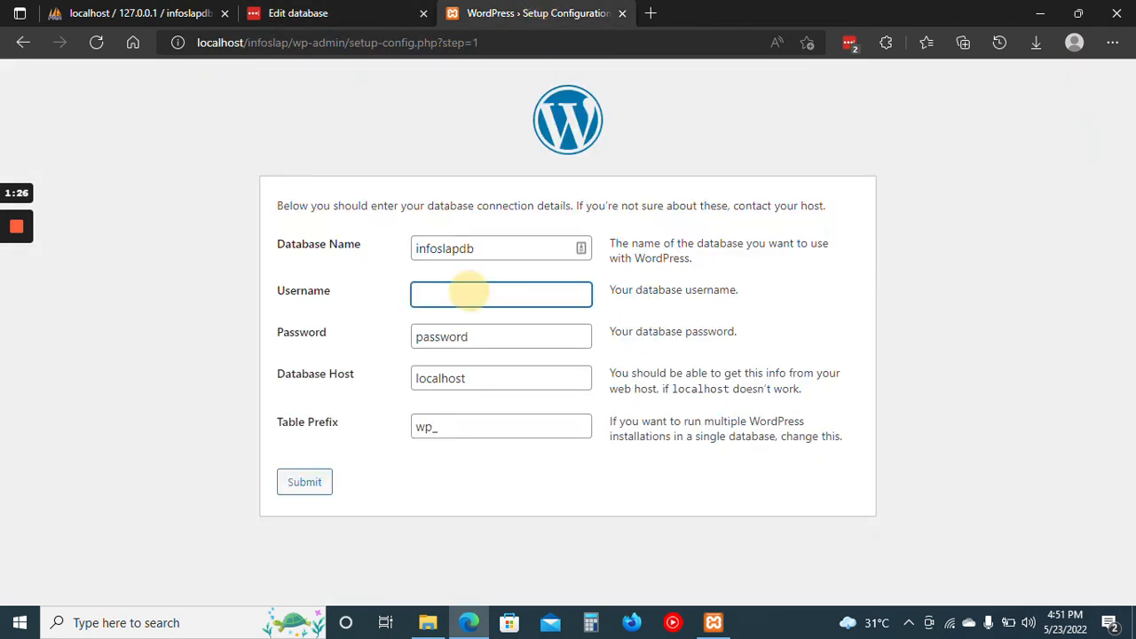
key(ctrl+v)
Replace the default database password with the password revealed and copied from the LastPass database entry.
double_click(476, 327)
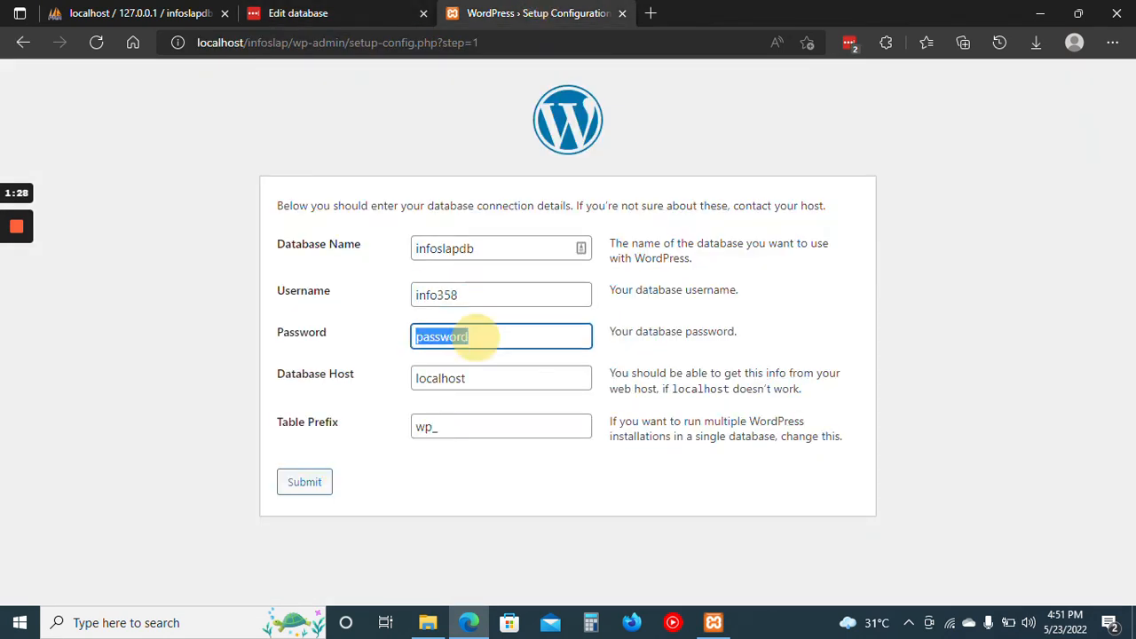
key(BackSpace)
click(336, 13)
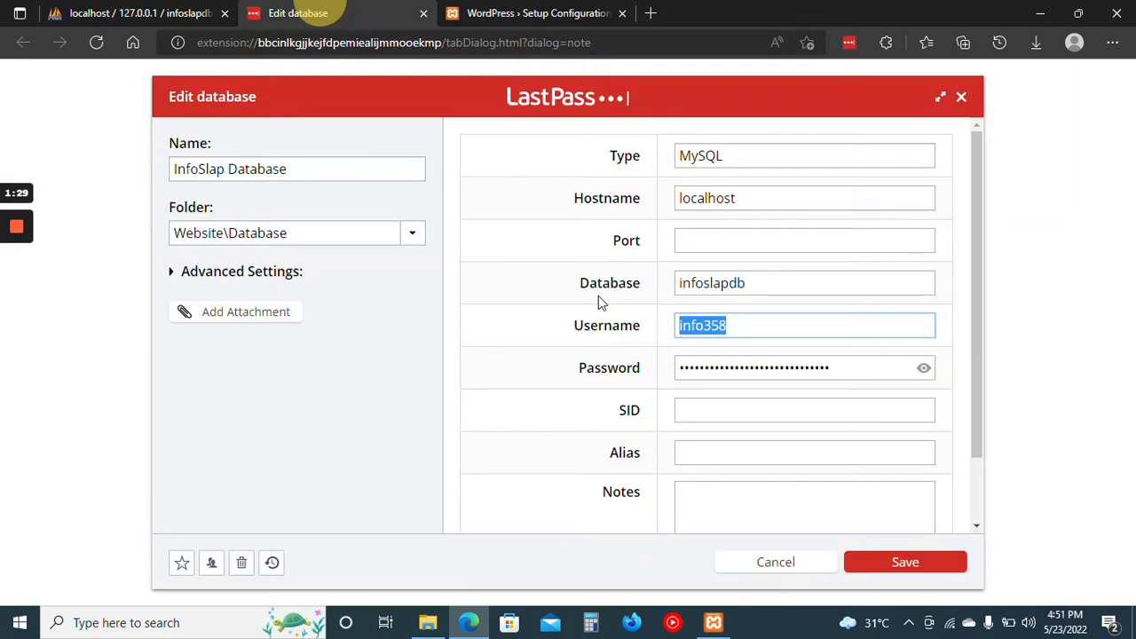
click(924, 367)
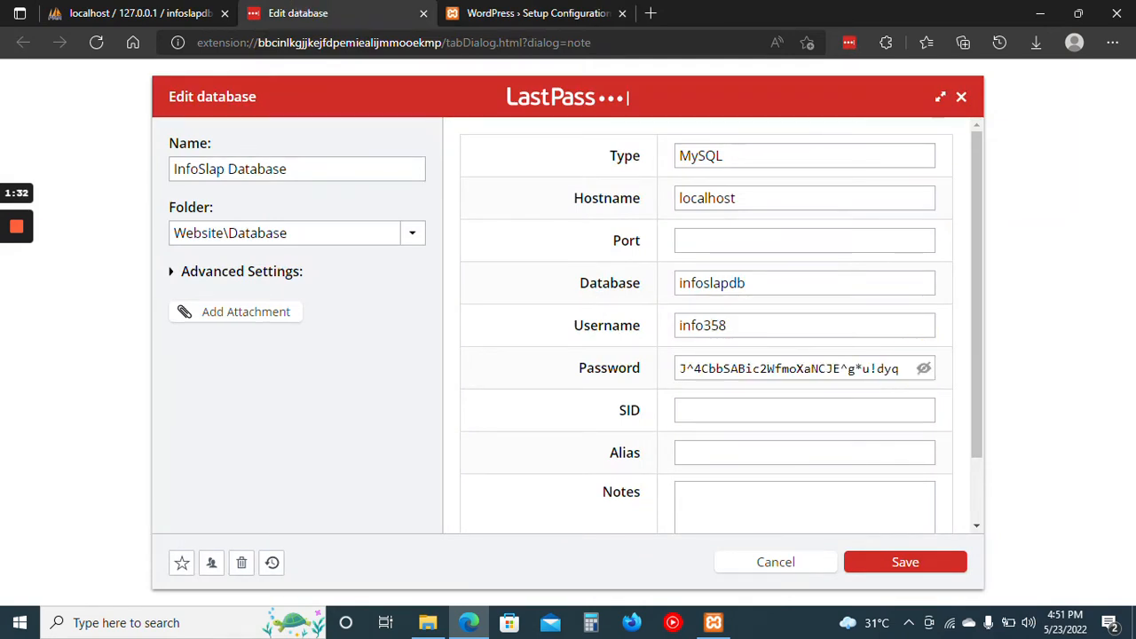
triple_click(863, 368)
key(ctrl+c)
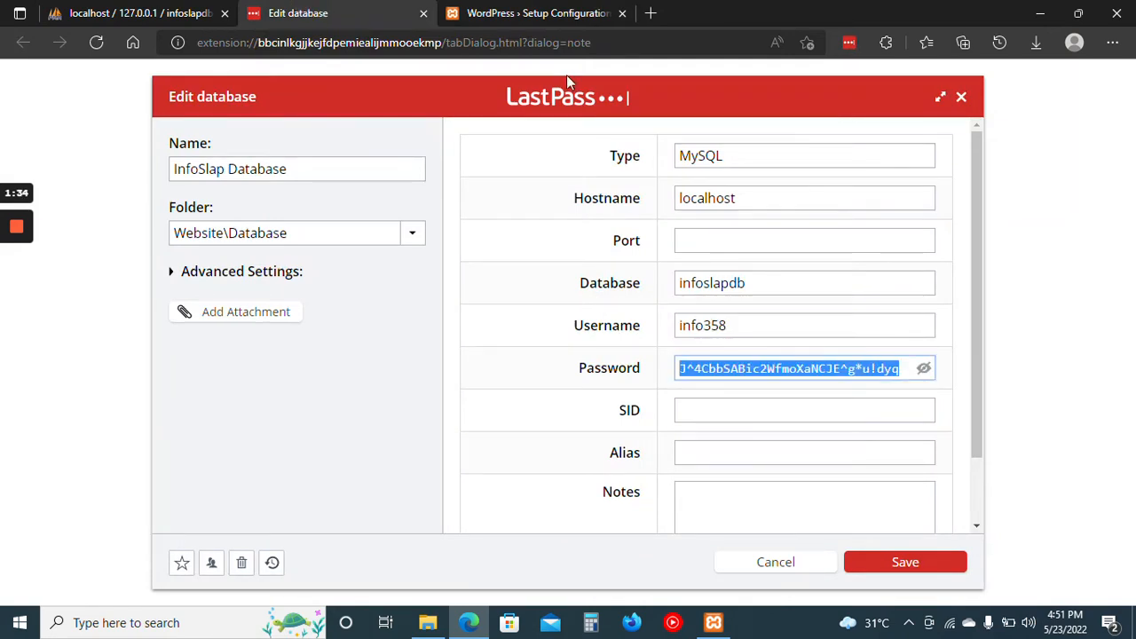
click(550, 13)
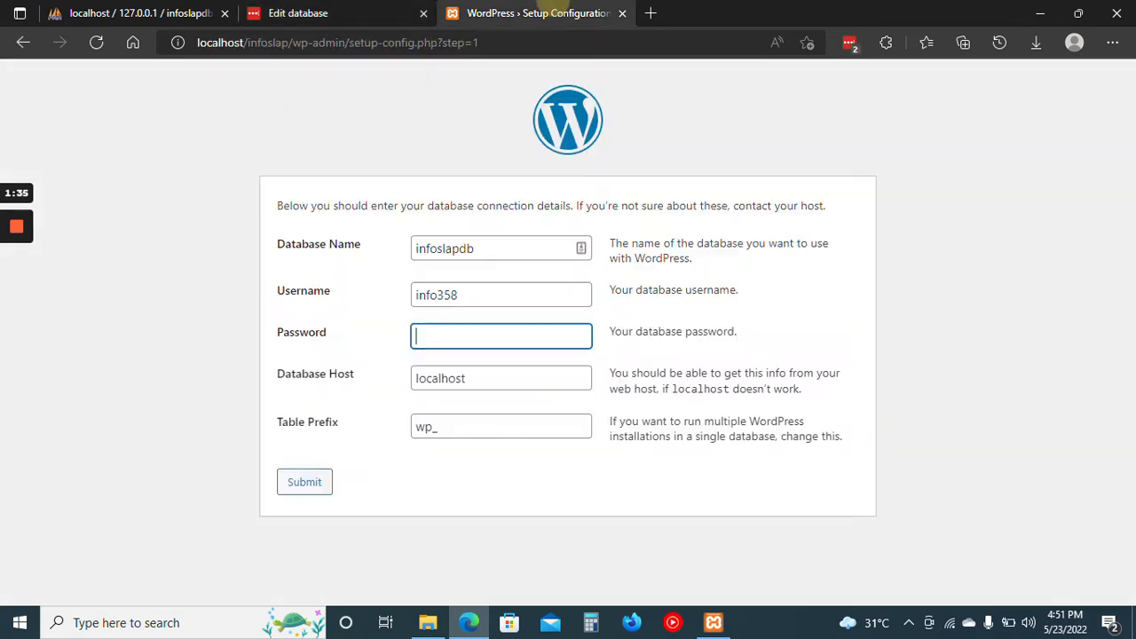
key(ctrl+v)
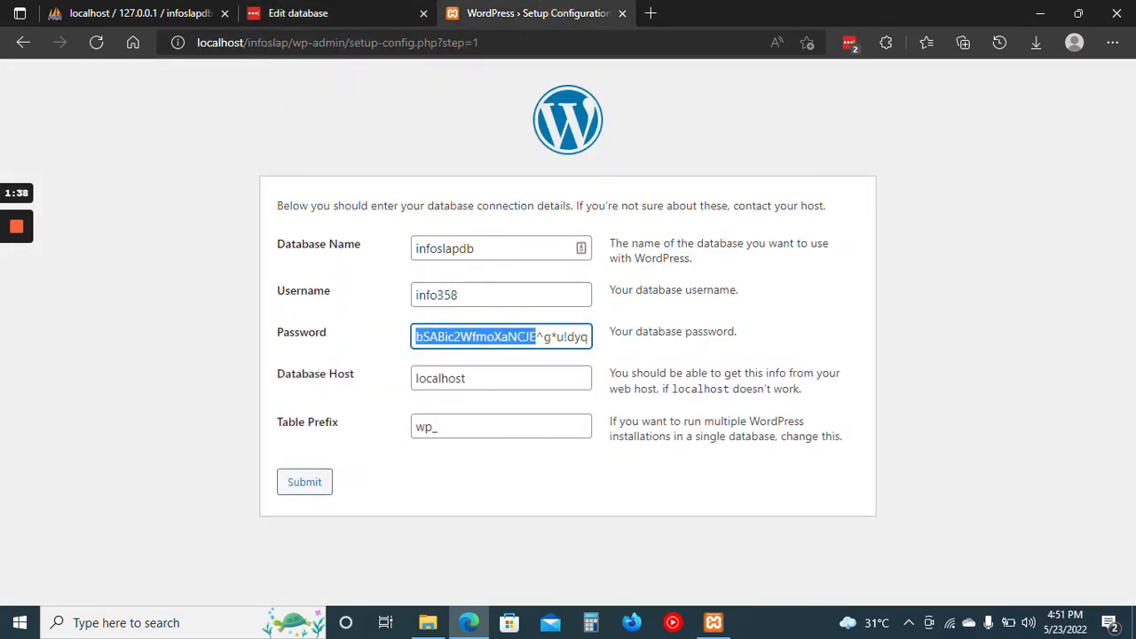
click(652, 371)
Submit the database connection details with host localhost and table prefix wp_, and run the WordPress installation.
click(507, 376)
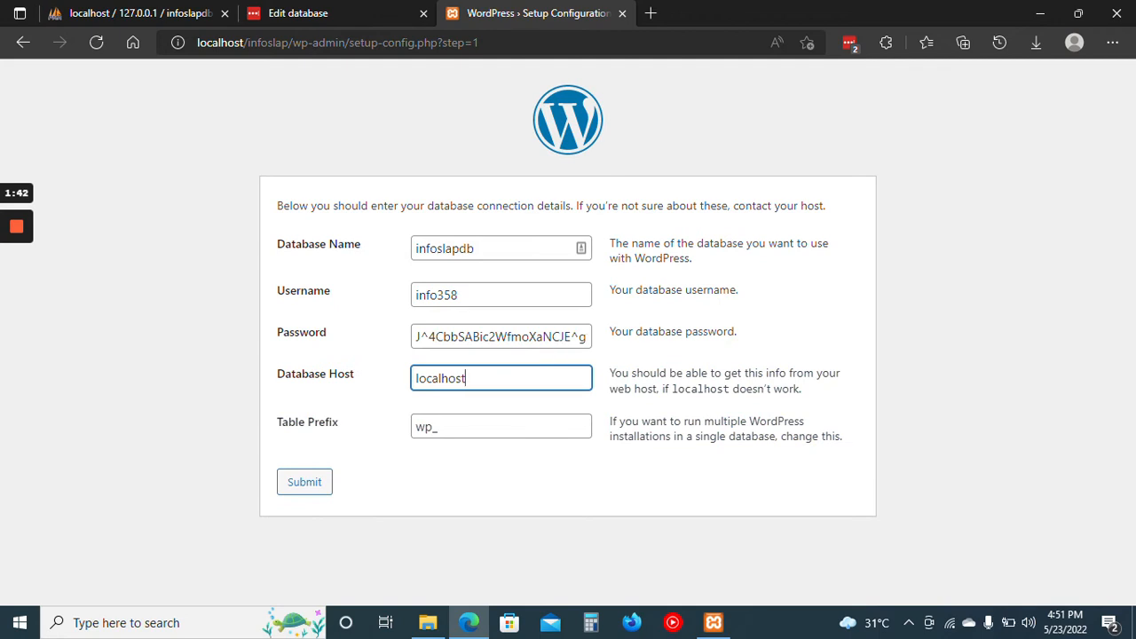
click(374, 455)
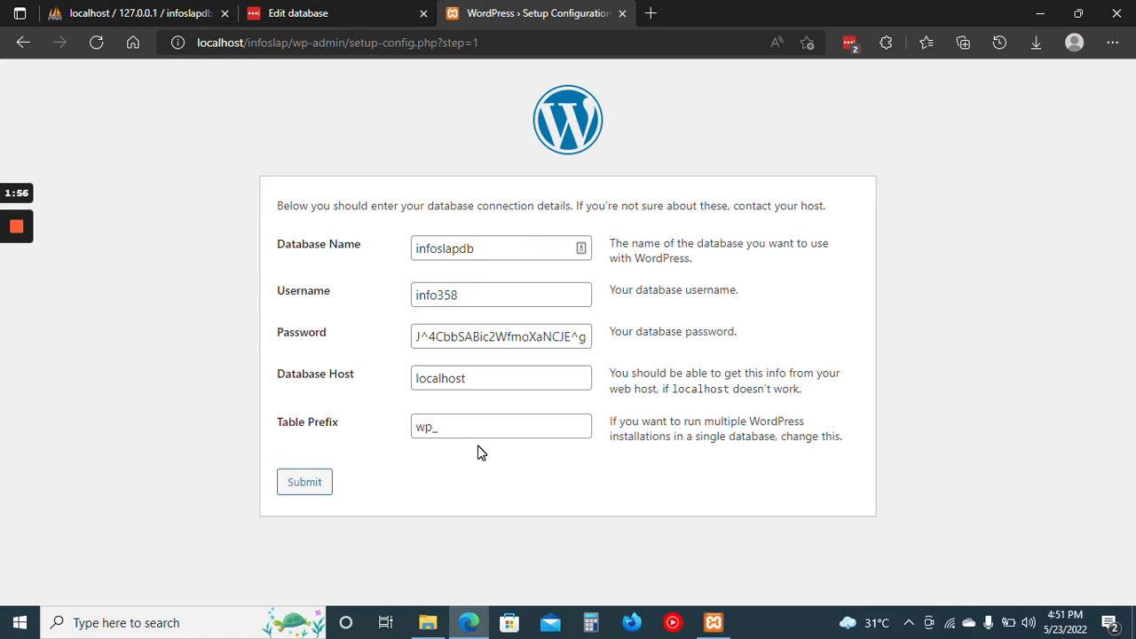
click(457, 427)
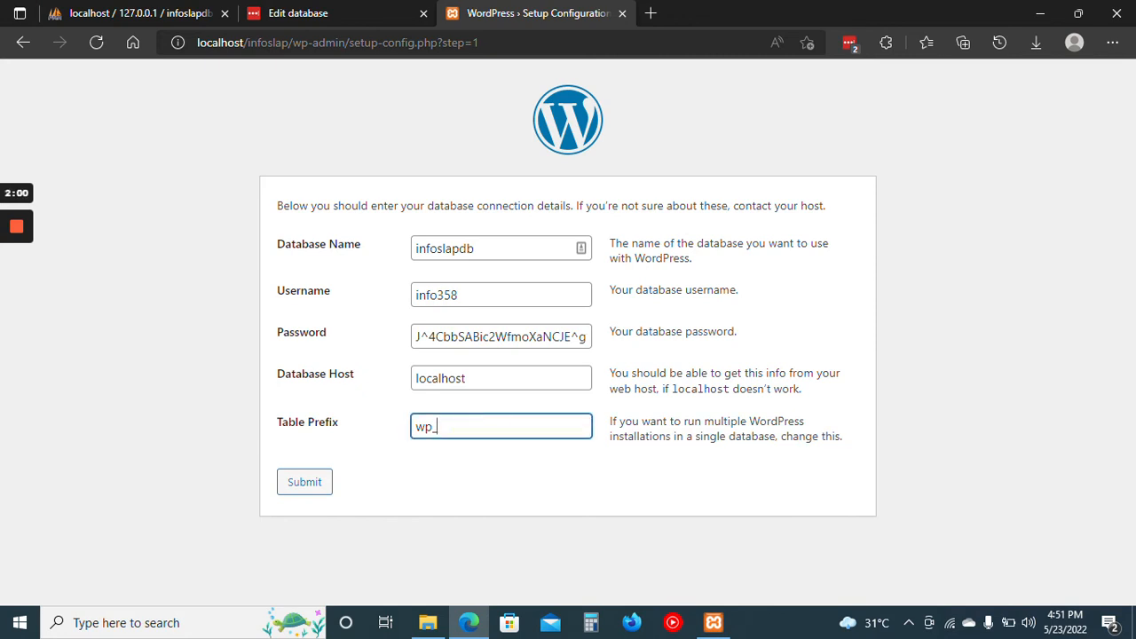
click(427, 427)
click(427, 462)
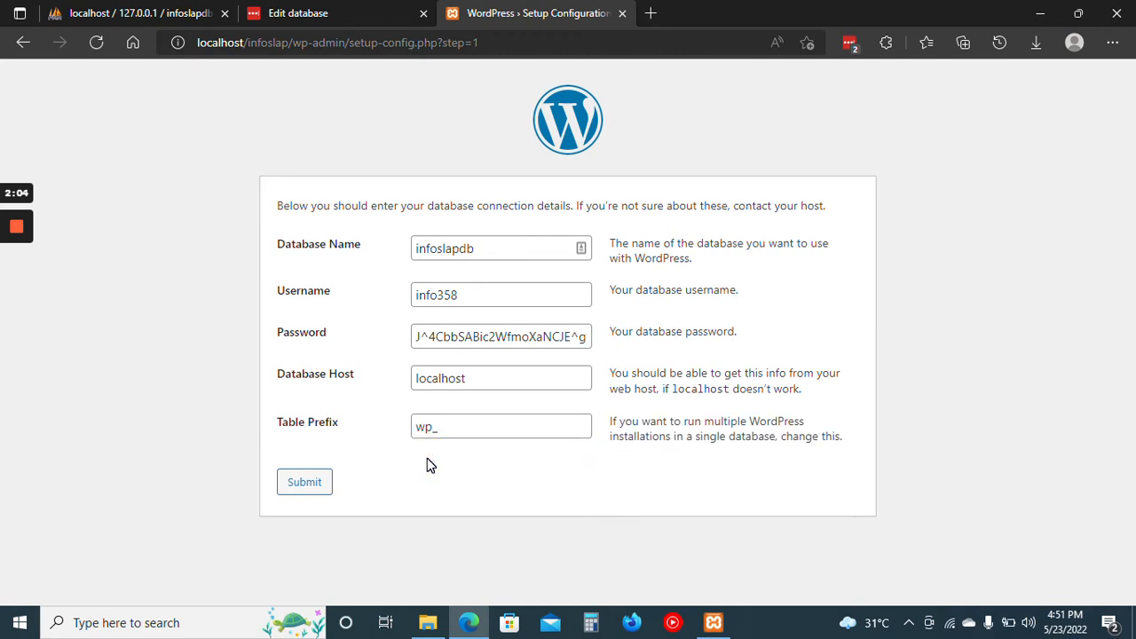
click(304, 487)
click(309, 484)
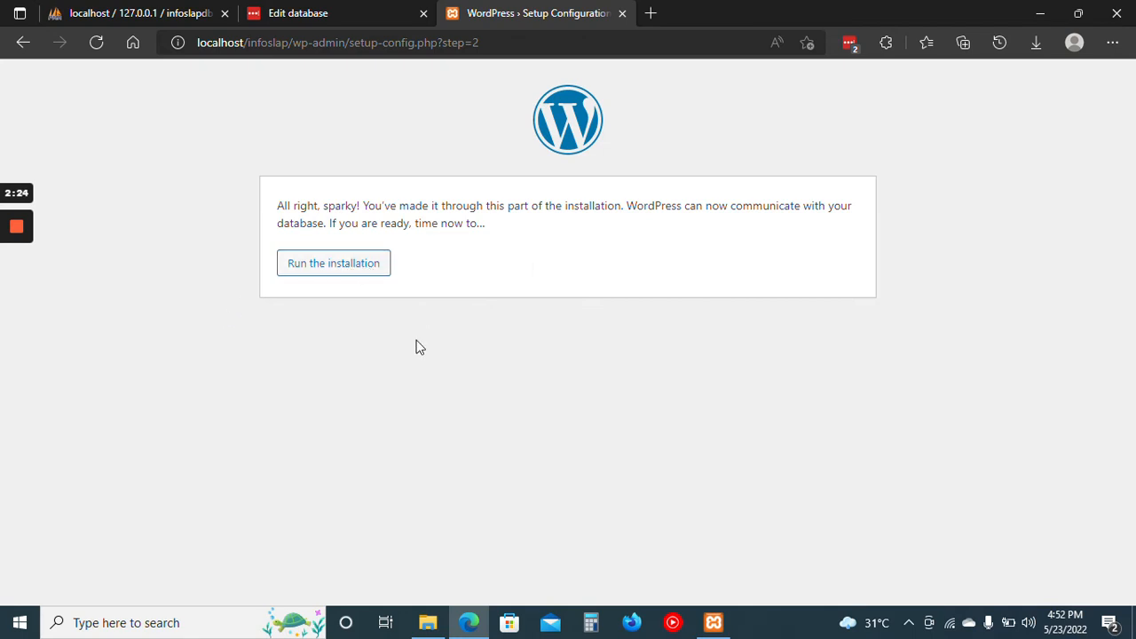
click(351, 278)
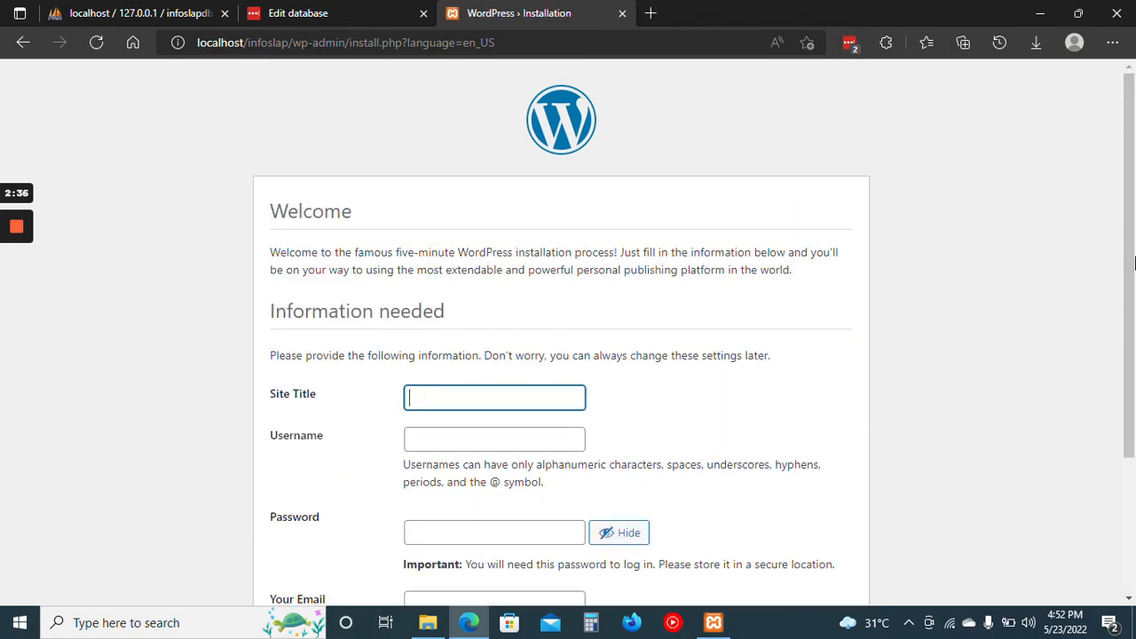
drag(1130, 257, 1131, 338)
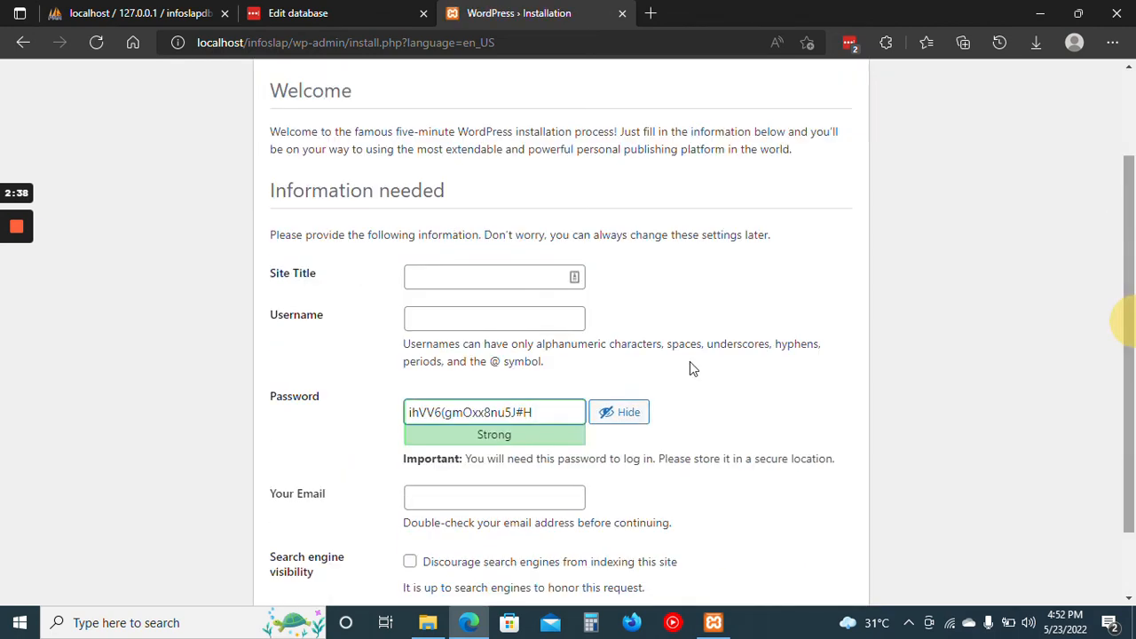
Enter InfoSlap as the site title in the WordPress installation form.
click(500, 275)
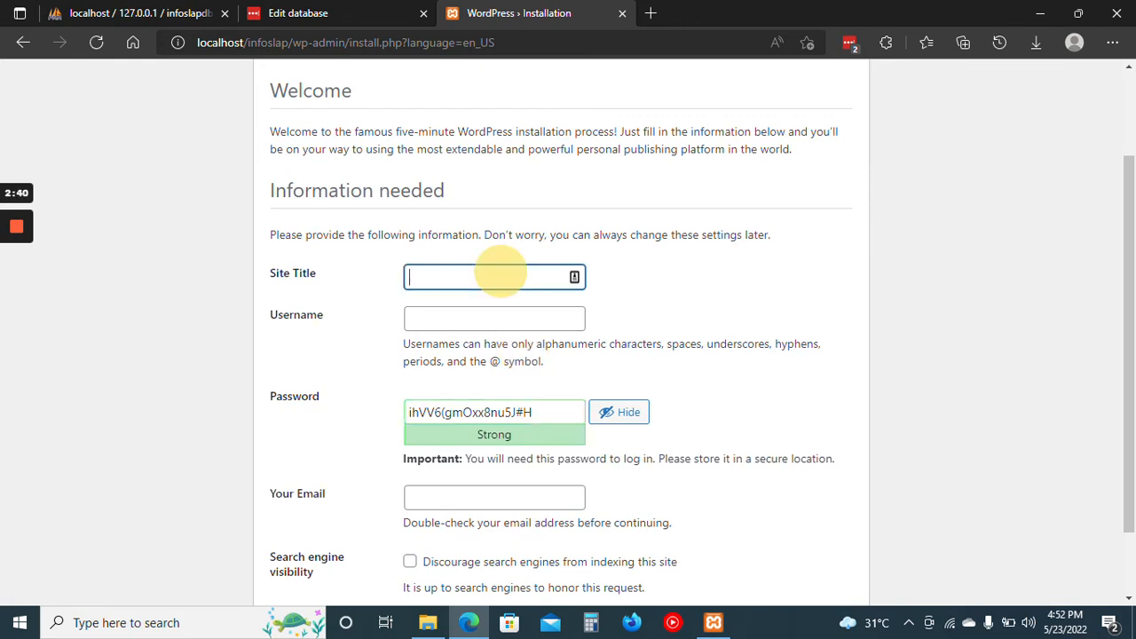
text(In)
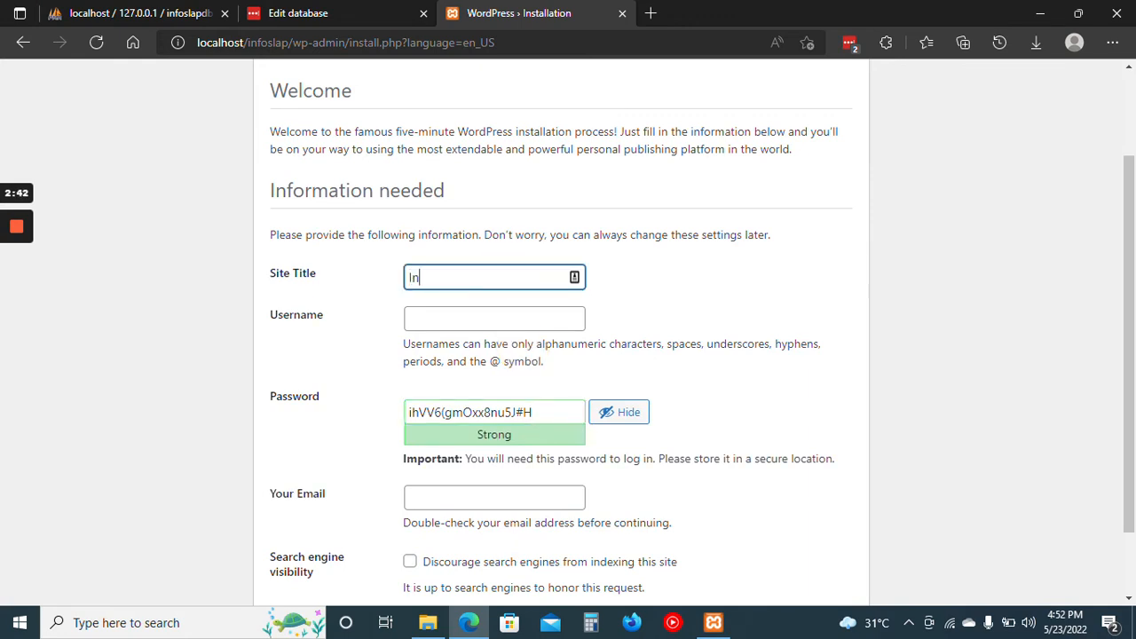
text(foSlao)
key(BackSpace)
text(p)
Enter the administrator's first name in lowercase as the WordPress username.
click(495, 319)
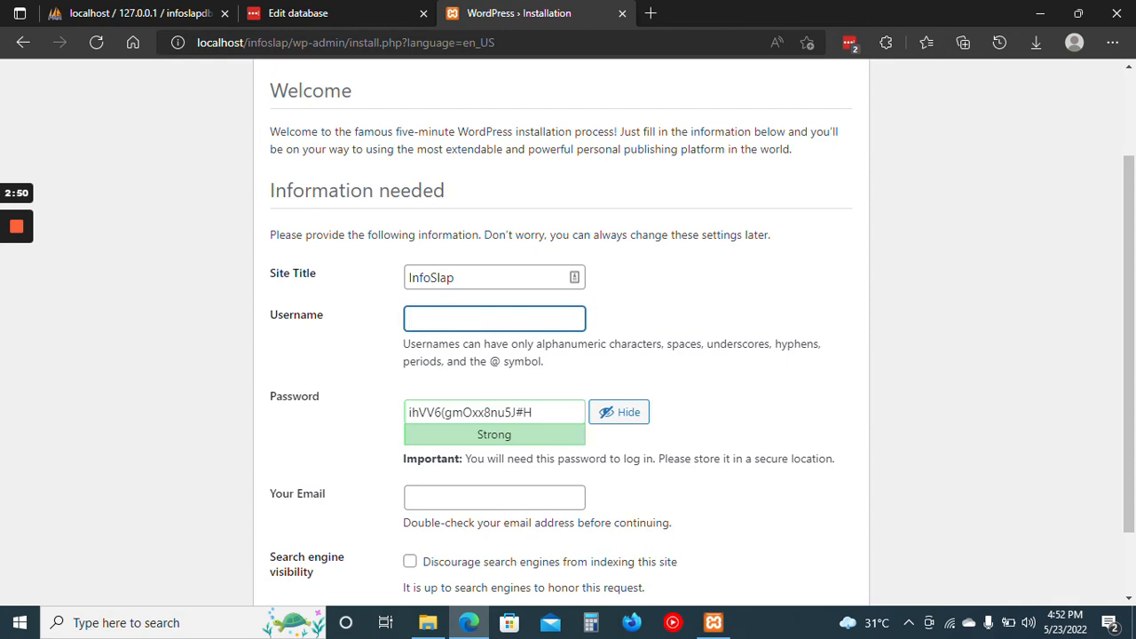
text(faith)
click(805, 290)
scroll(807, 293, down, 1)
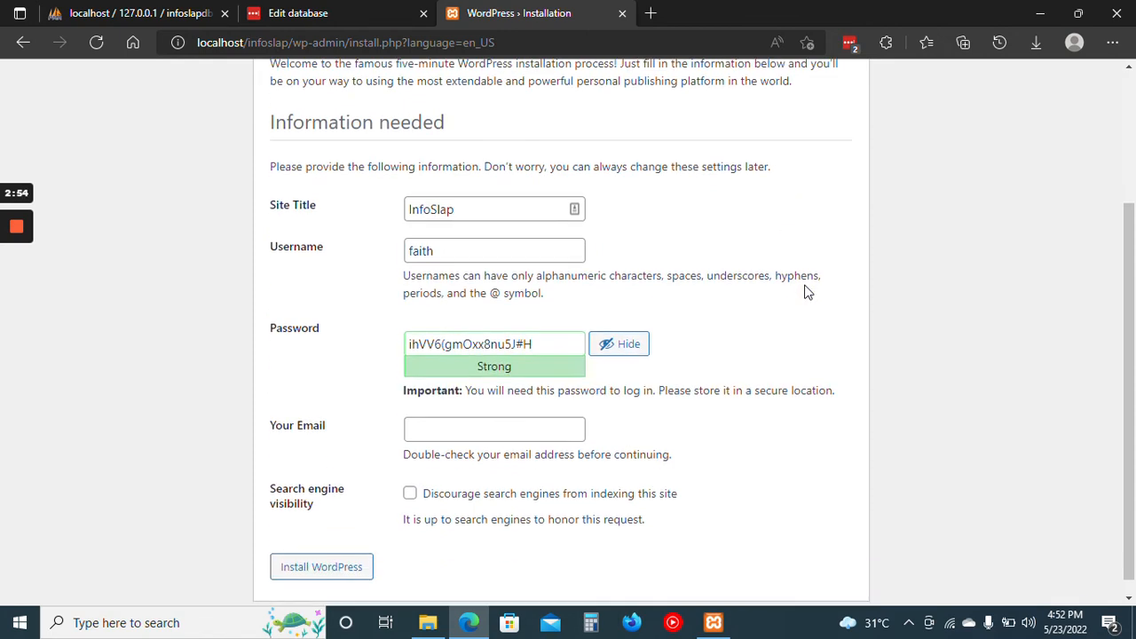
Clear the suggested password from the installation form's Password field.
click(544, 327)
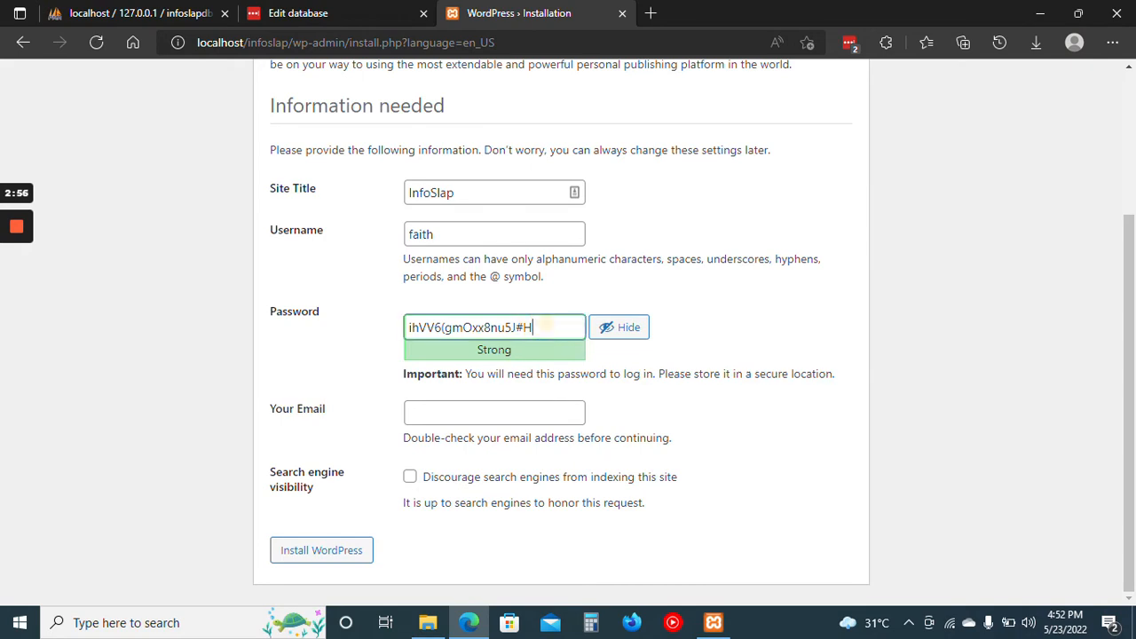
key(ctrl+a)
key(BackSpace)
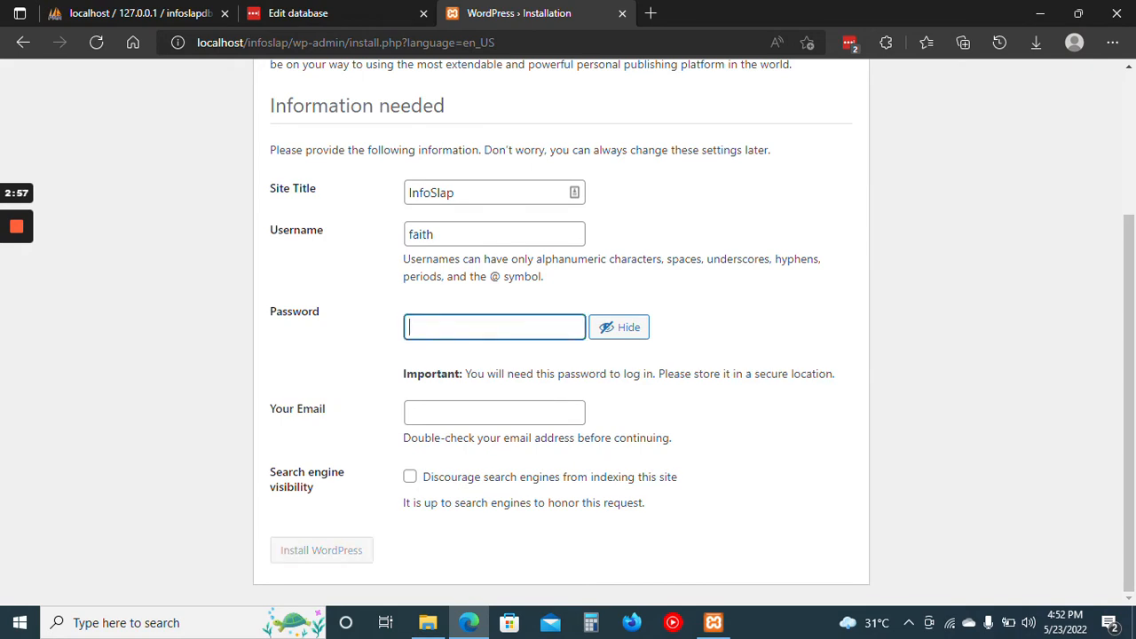
Open the LastPass password generator page in a new browser tab.
click(652, 16)
text(last)
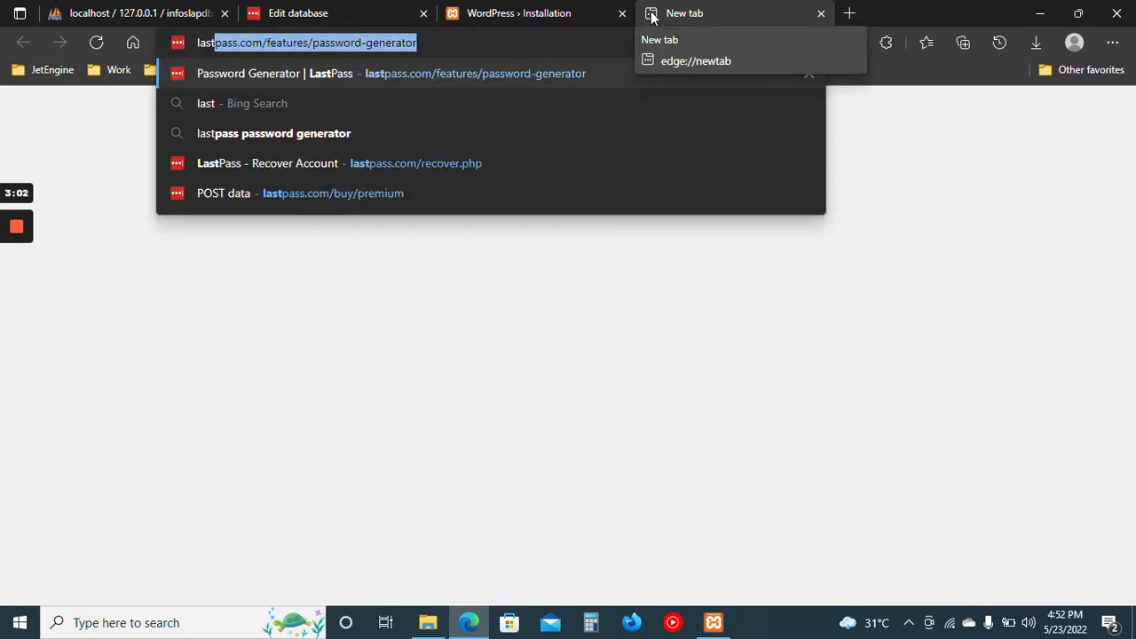
key(Return)
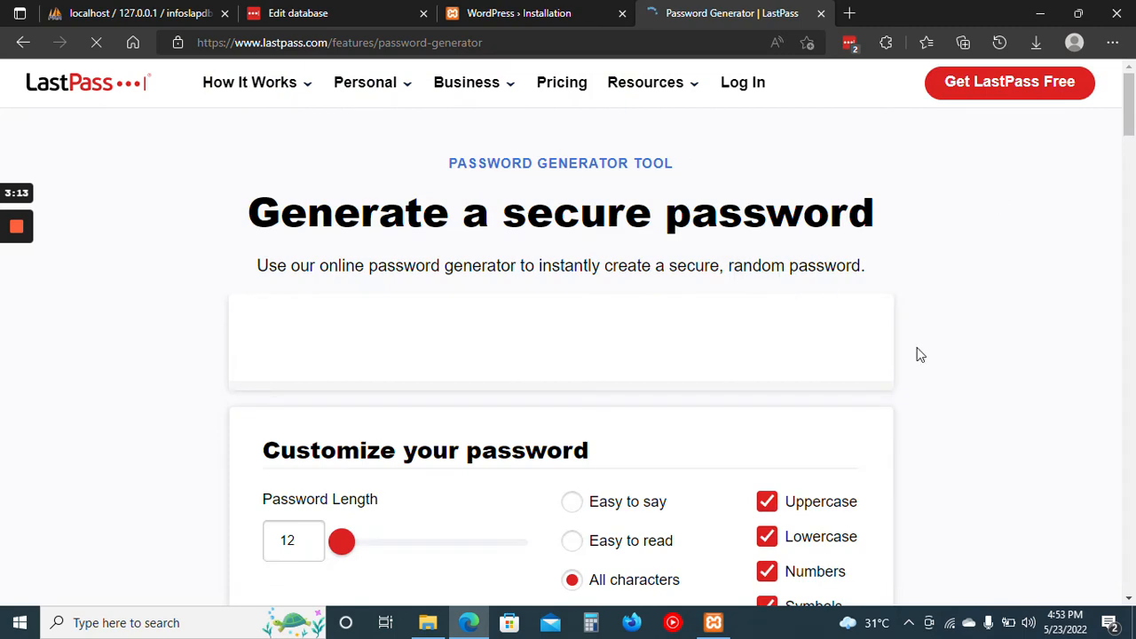
scroll(920, 355, down, 1)
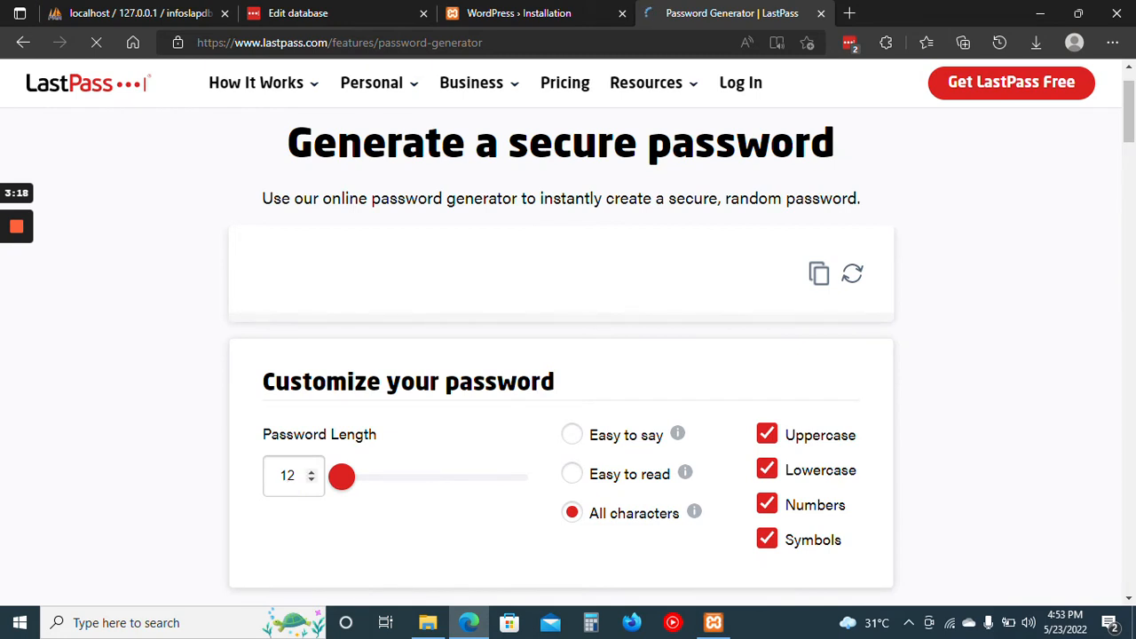
Set the password length to 28, generate a new password, copy it and decline the LastPass sign-up offer.
click(291, 476)
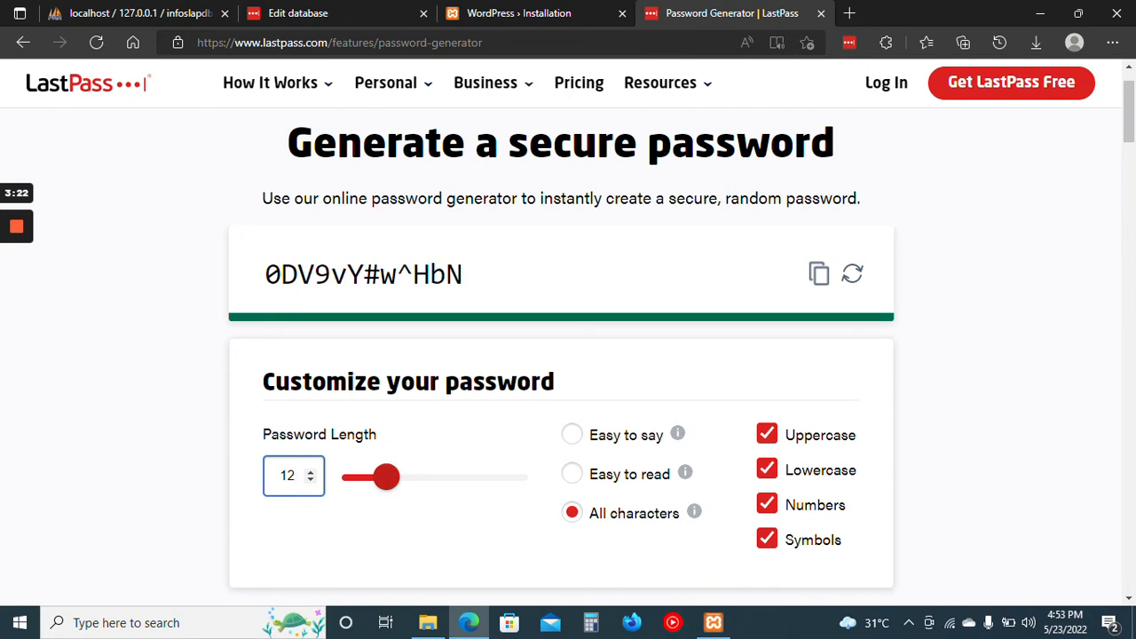
key(ctrl+a)
text(28)
click(853, 280)
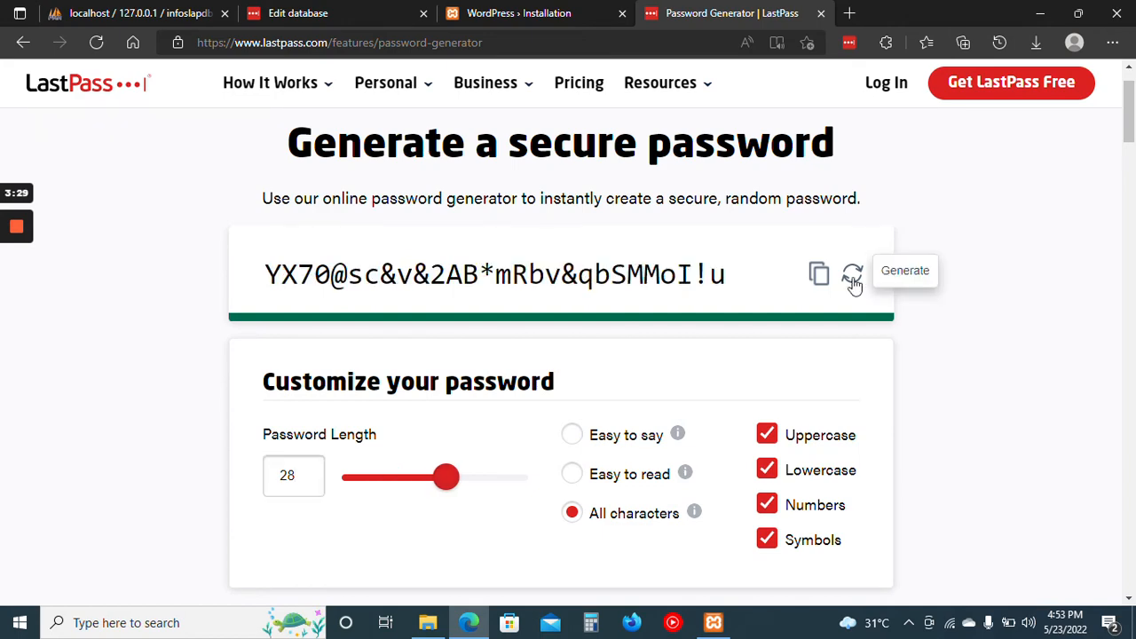
click(852, 281)
click(824, 279)
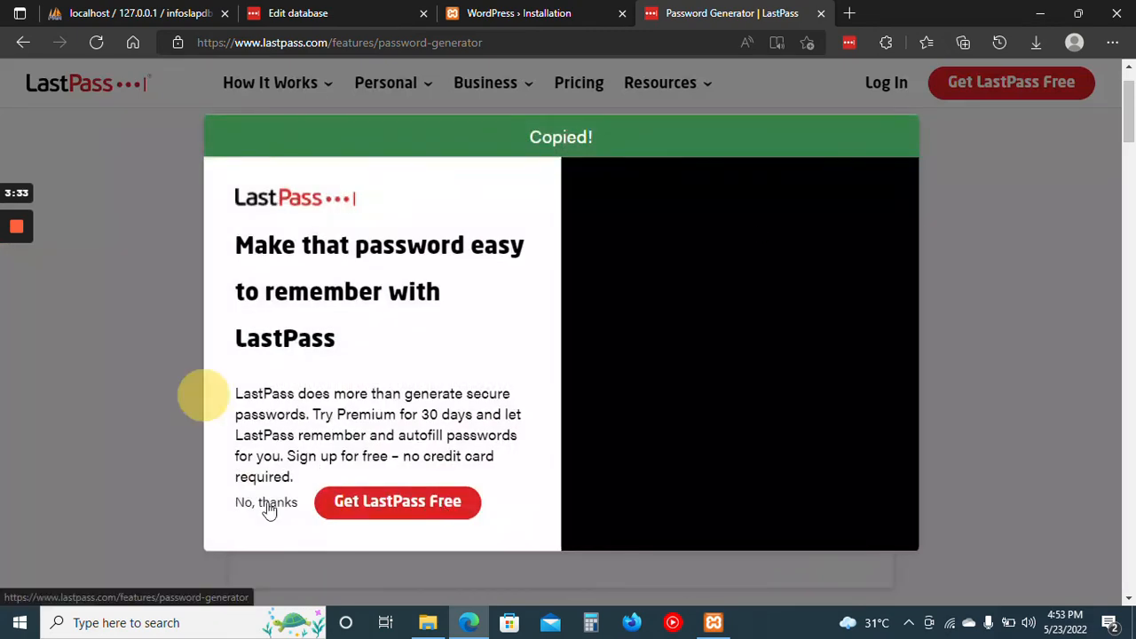
click(266, 503)
Return to the WordPress installation form and paste the generated password into the Password field.
click(559, 11)
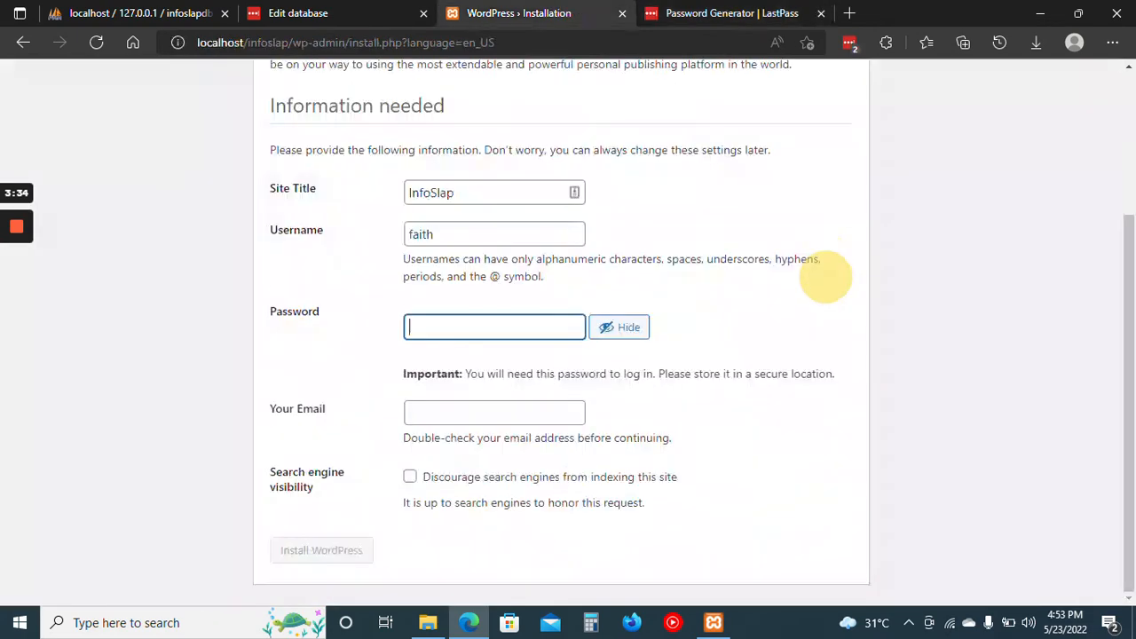
key(ctrl+v)
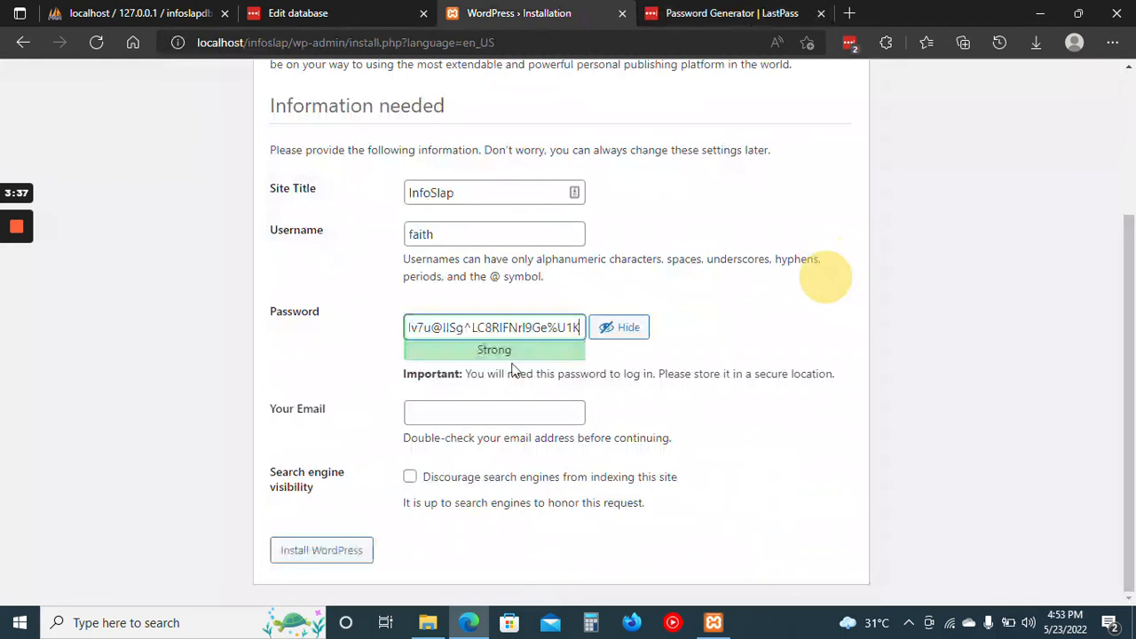
click(745, 322)
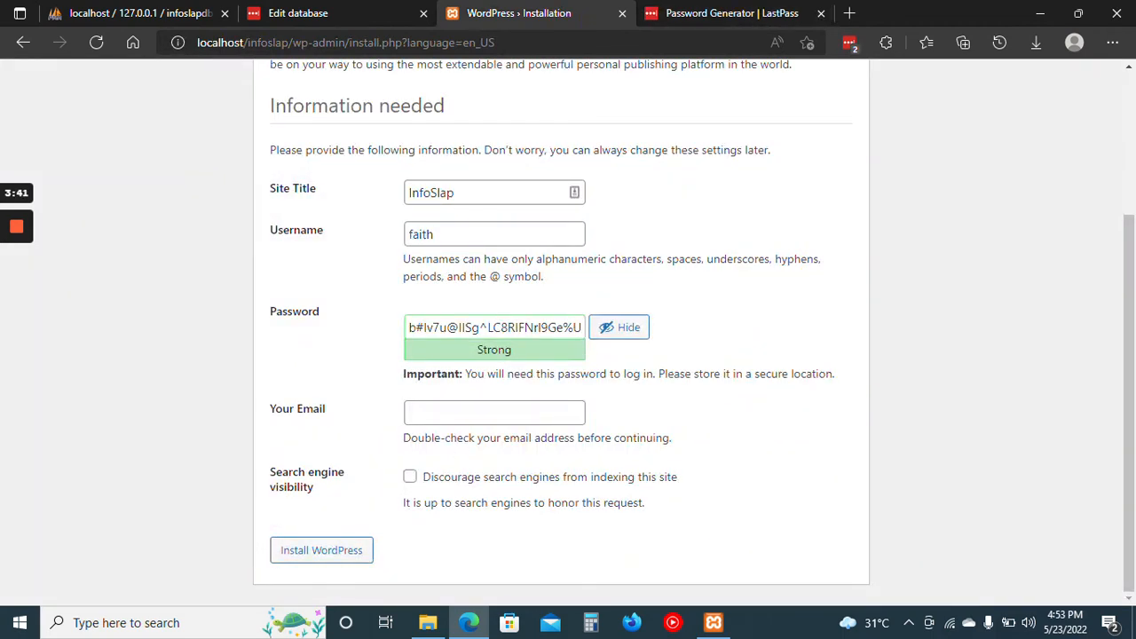
Fill in the administrator's e-mail address in the Your Email field.
click(453, 415)
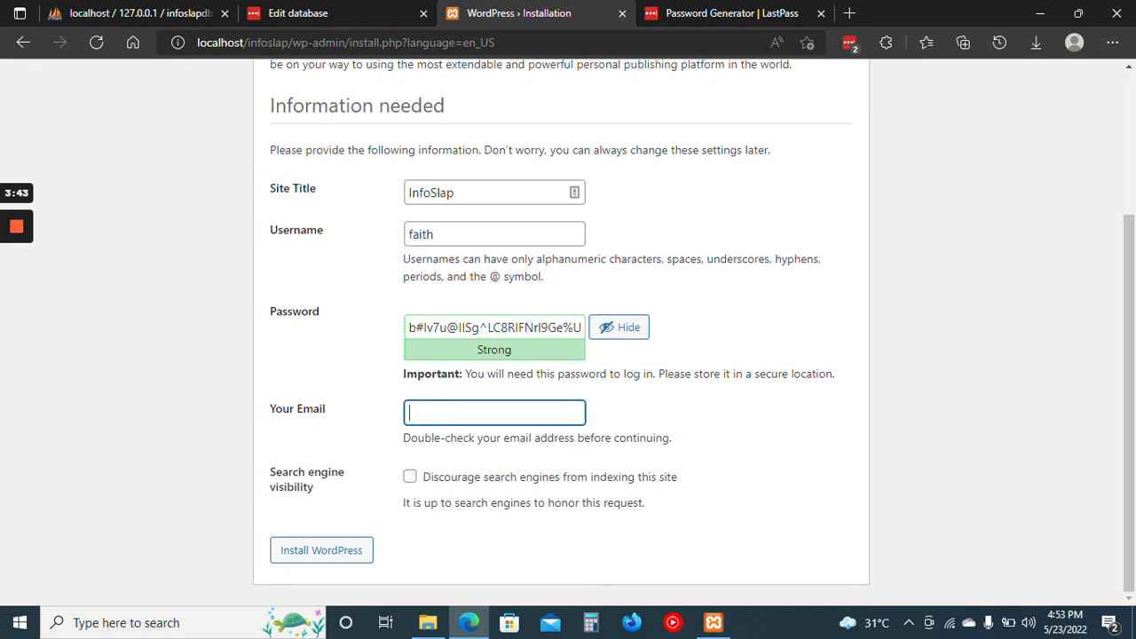
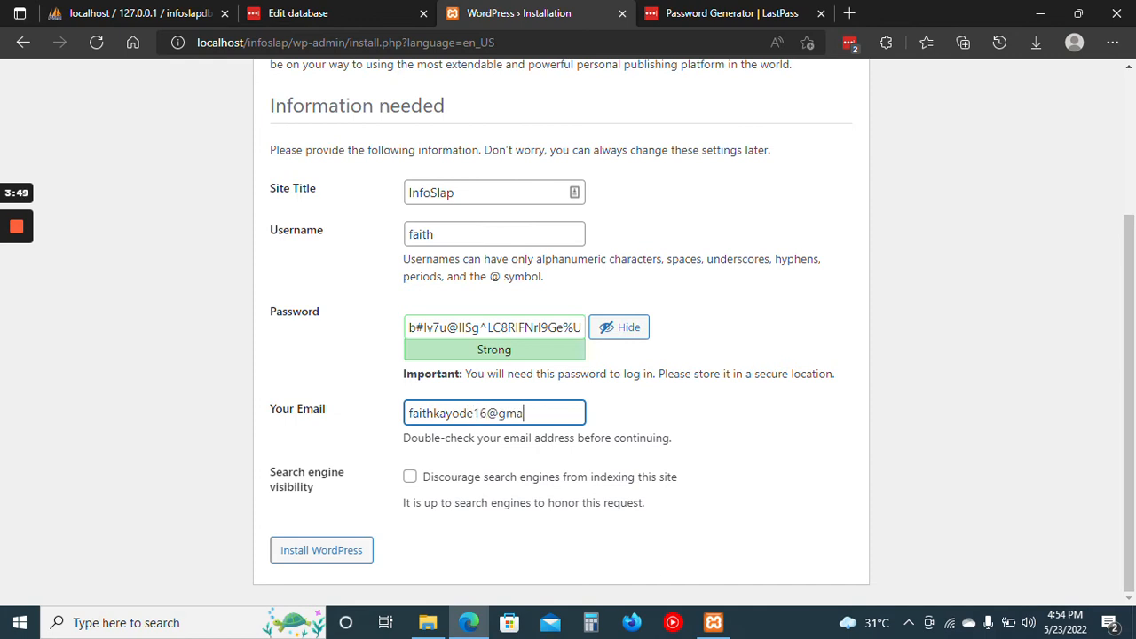
click(395, 456)
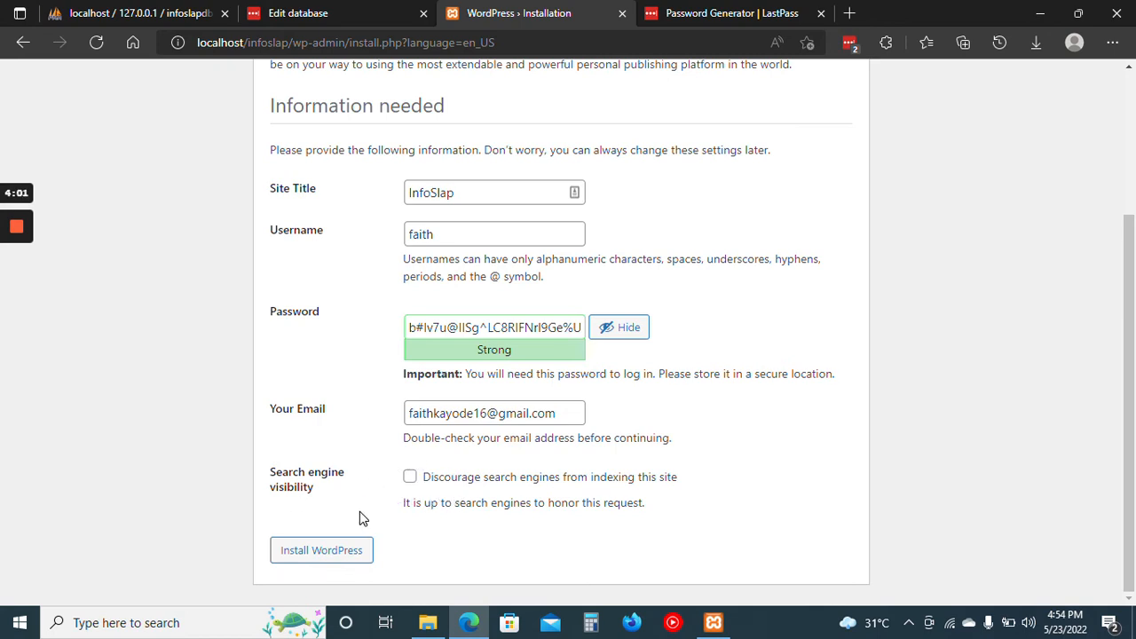
Toggle the discourage search engines option on and back off, and install WordPress.
click(410, 479)
click(410, 478)
click(327, 552)
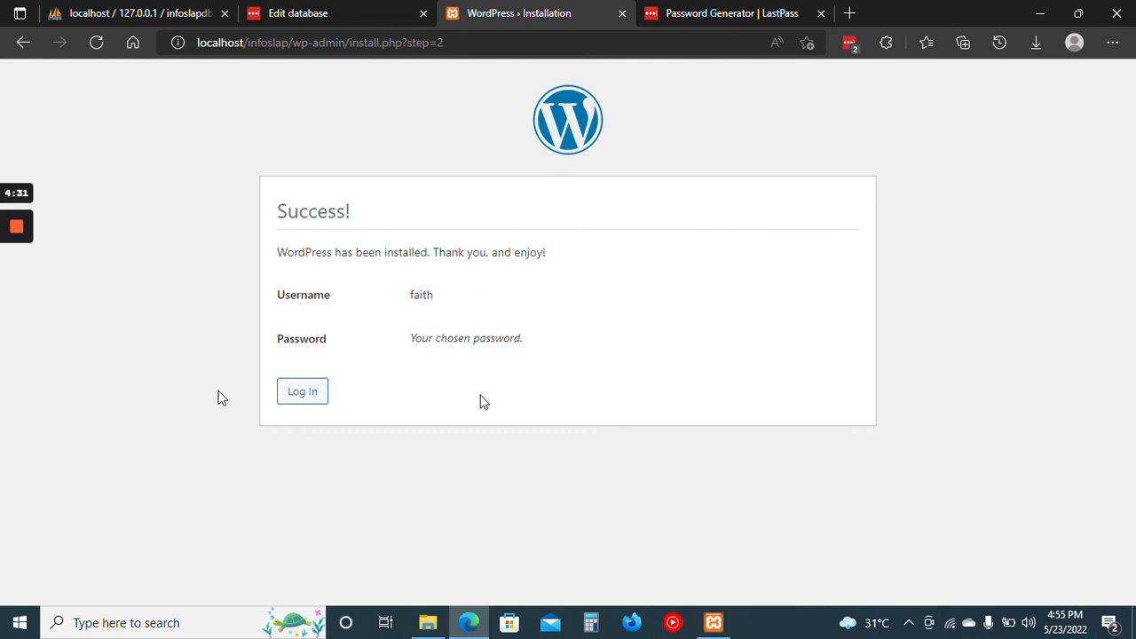
Log in to the new site with the administrator's username and the copied account password, with Remember Me enabled.
click(298, 393)
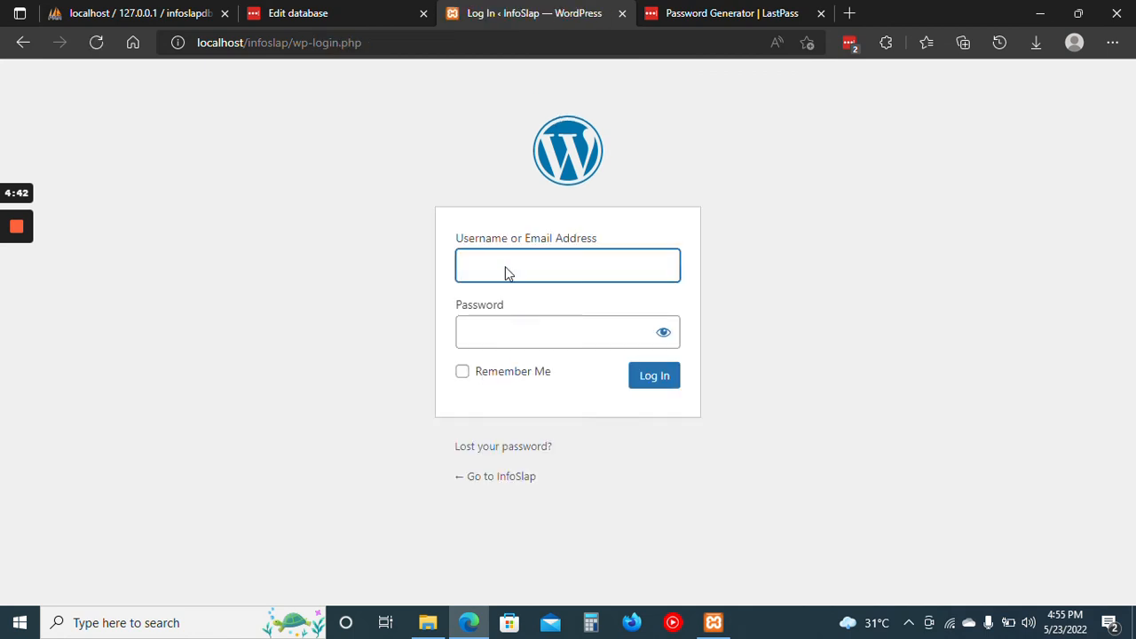
text(faith)
key(Tab)
key(ctrl+v)
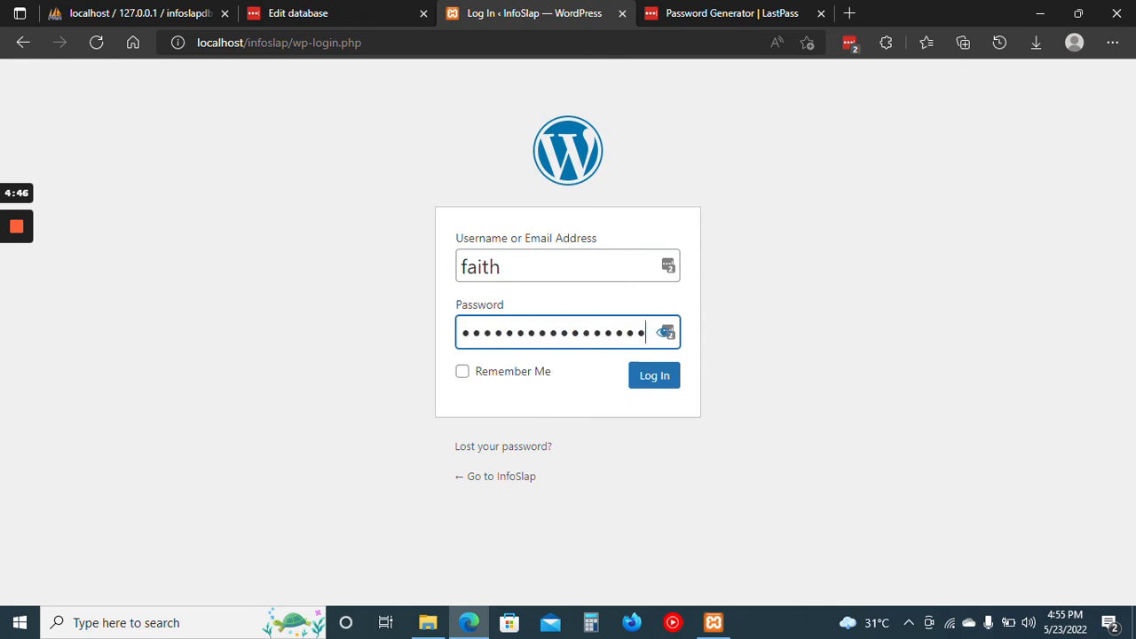
click(464, 377)
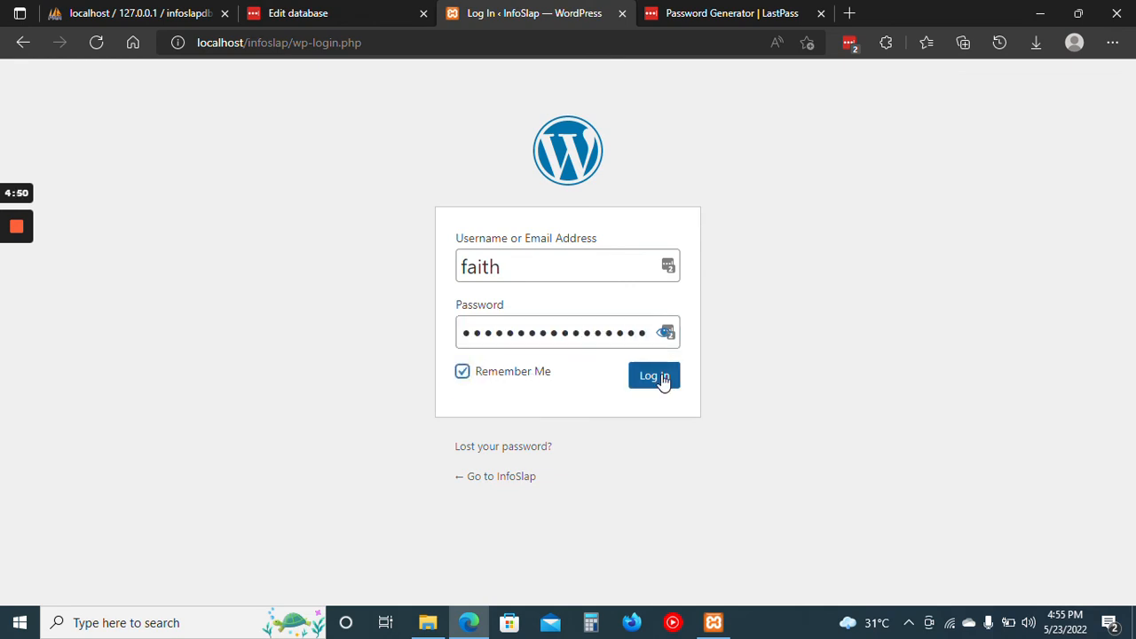
click(662, 377)
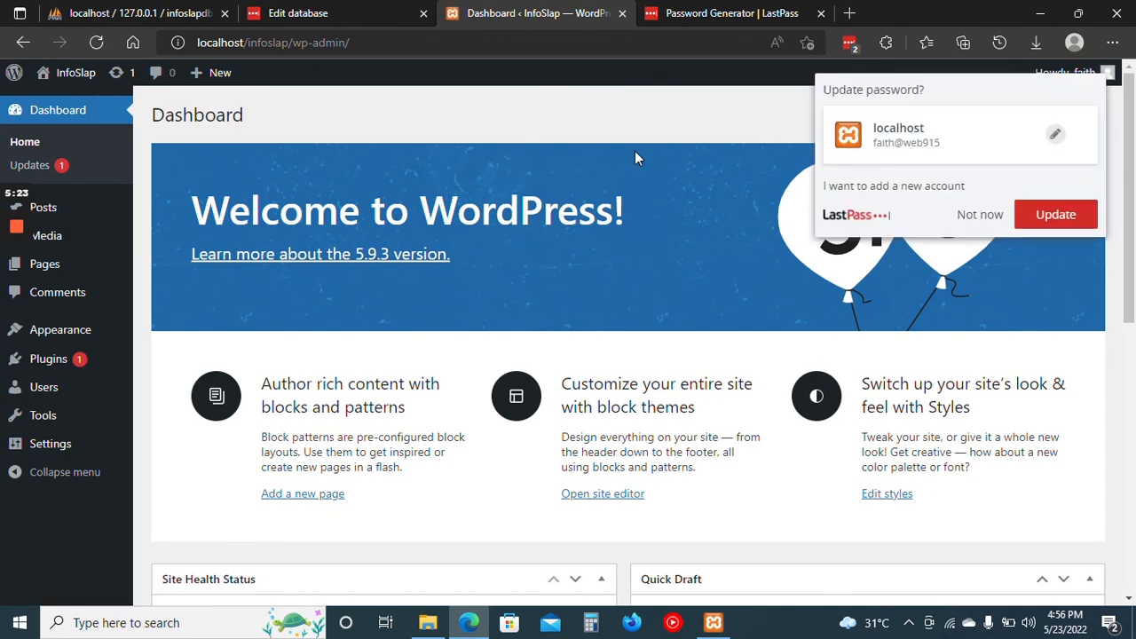
Update the saved localhost password in LastPass and dismiss the dashboard's Welcome to WordPress panel.
click(1054, 217)
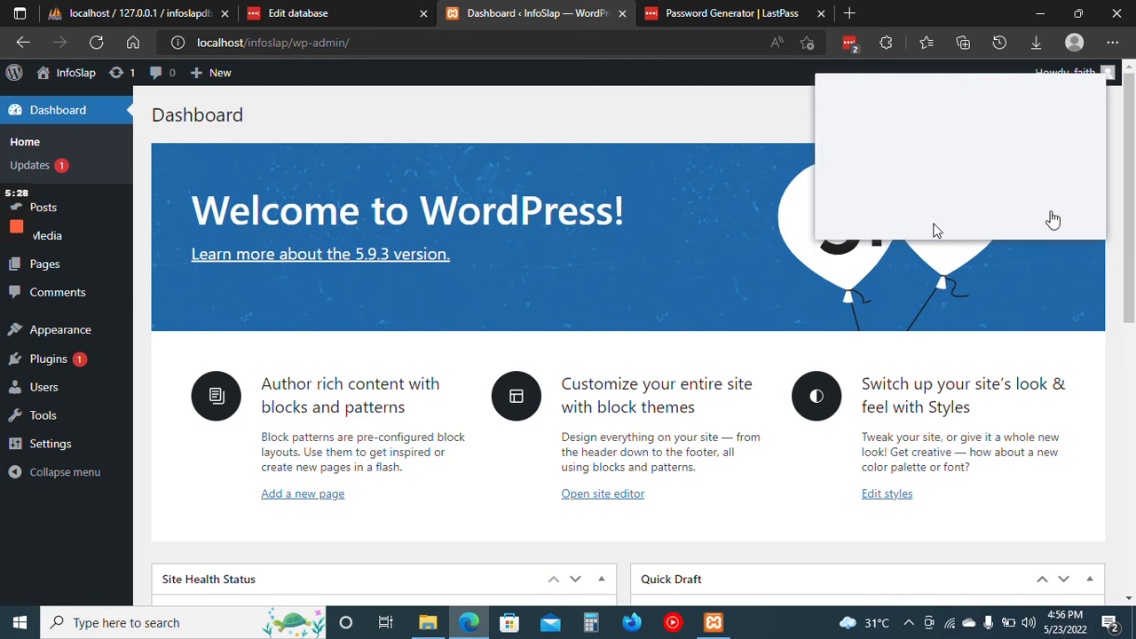
click(651, 239)
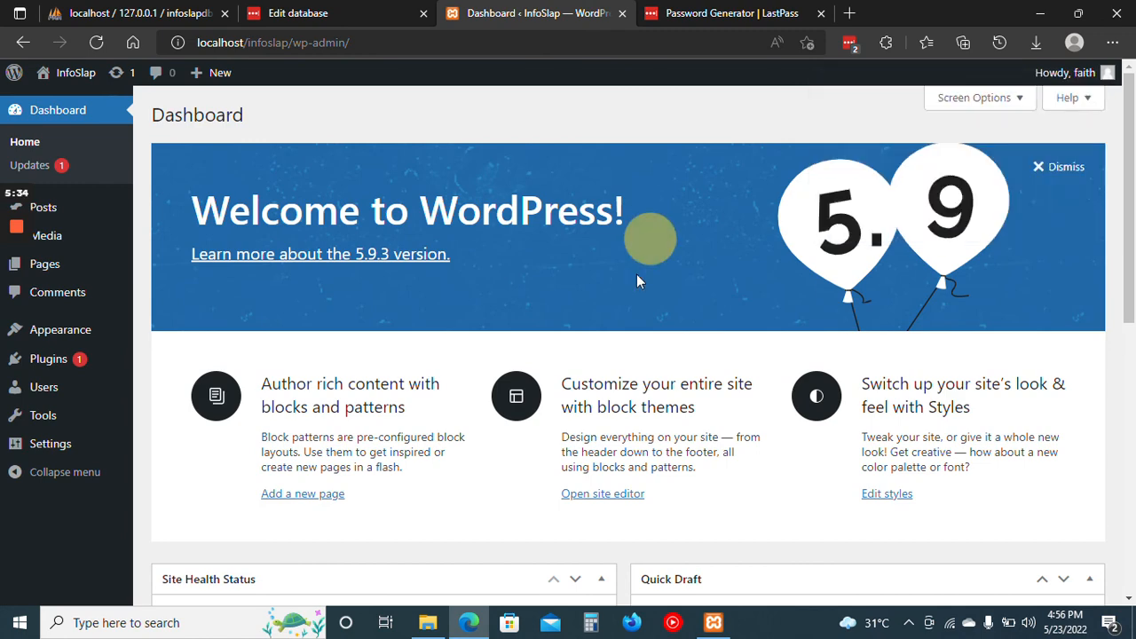
click(1060, 171)
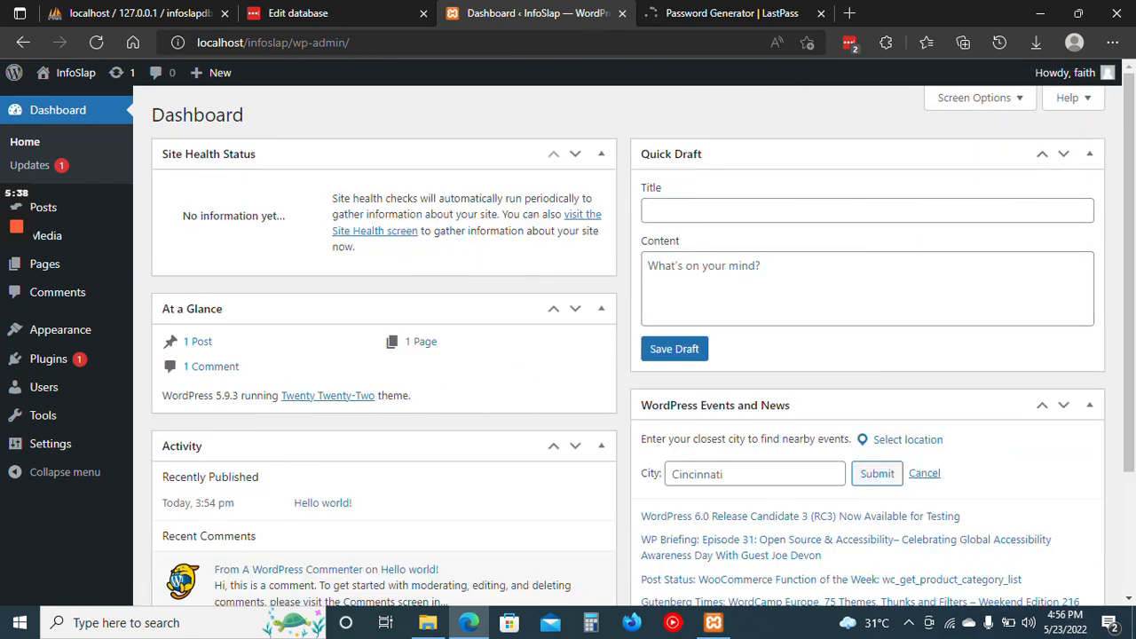
Hide the At a Glance, Activity and Quick Draft boxes from the dashboard through Screen Options.
click(1131, 417)
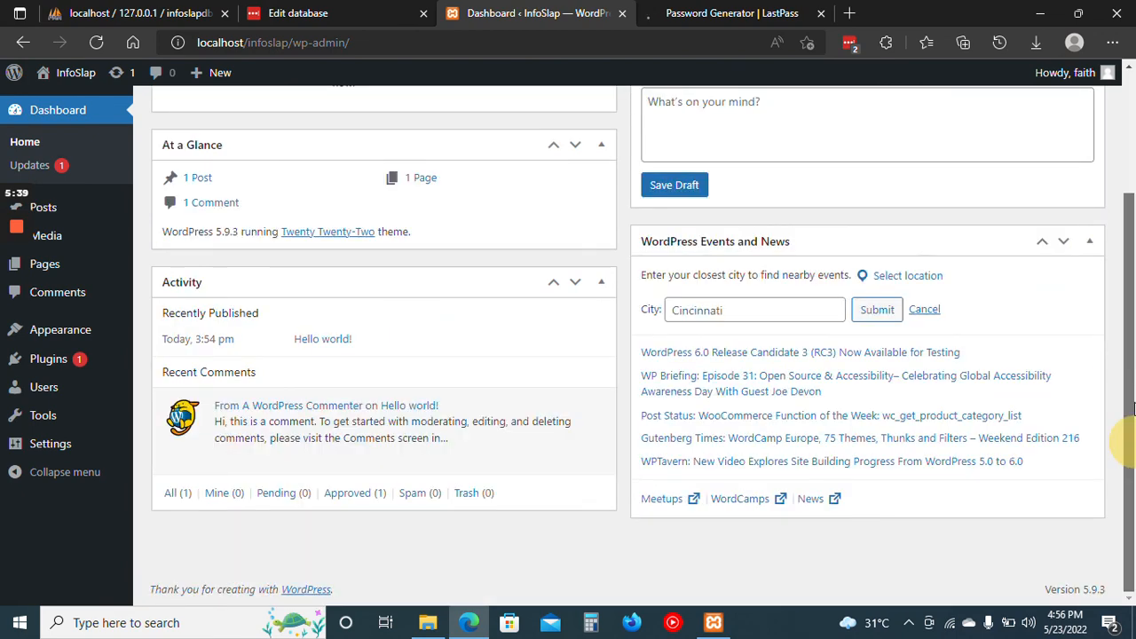
scroll(977, 116, up, 3)
click(970, 105)
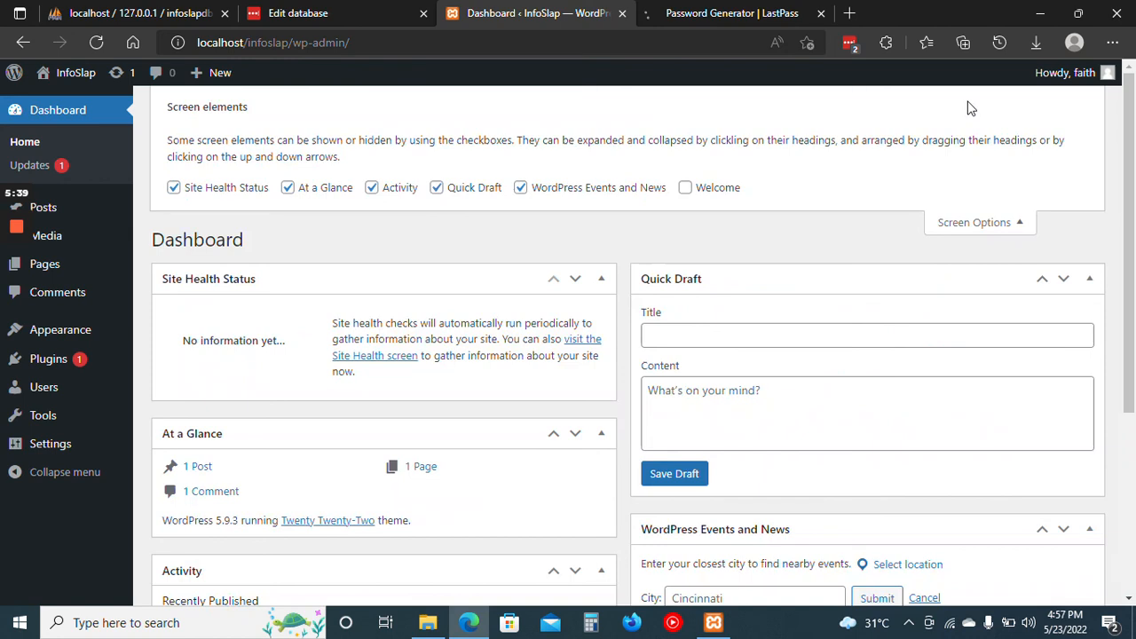
click(216, 192)
double_click(216, 193)
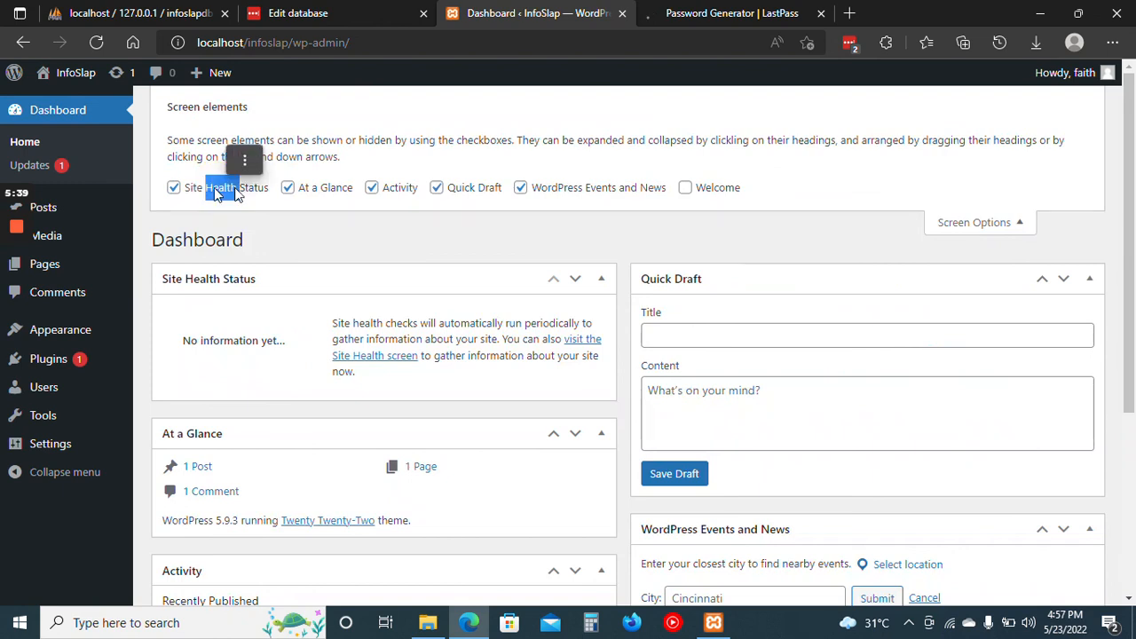
click(391, 190)
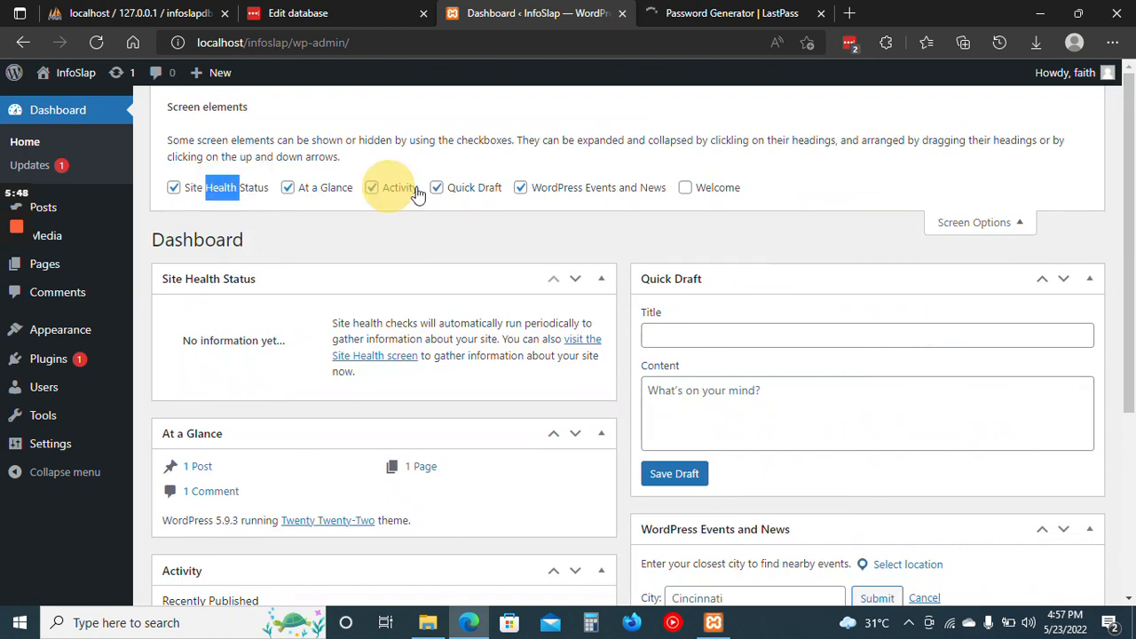
click(417, 193)
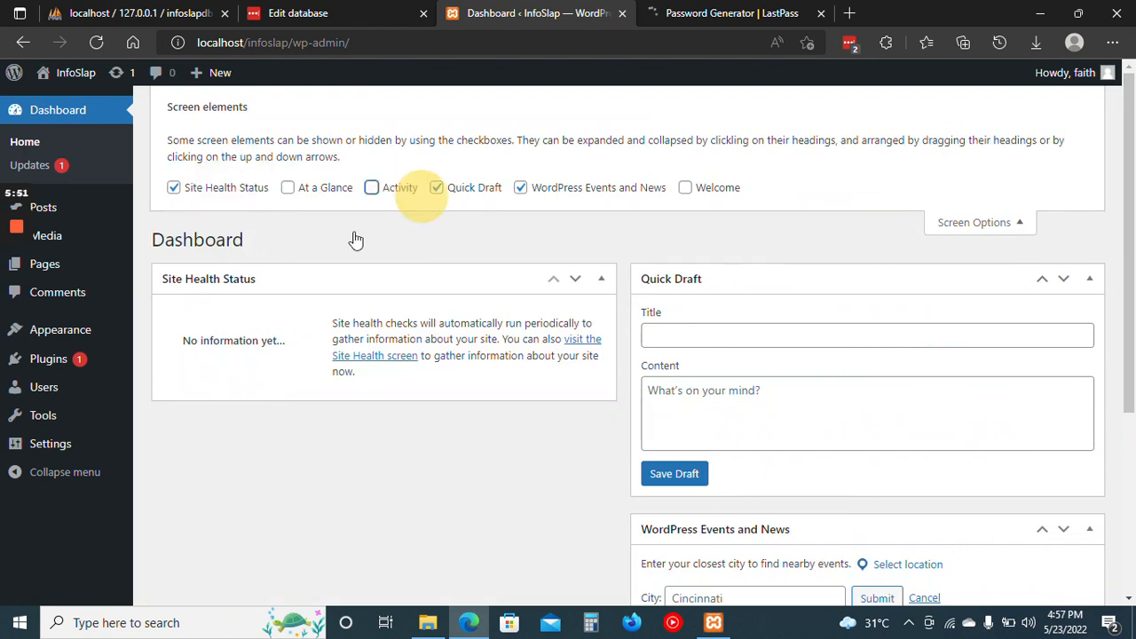
click(437, 189)
Hide the Site Health Status and WordPress Events and News boxes, and close Screen Options.
click(177, 193)
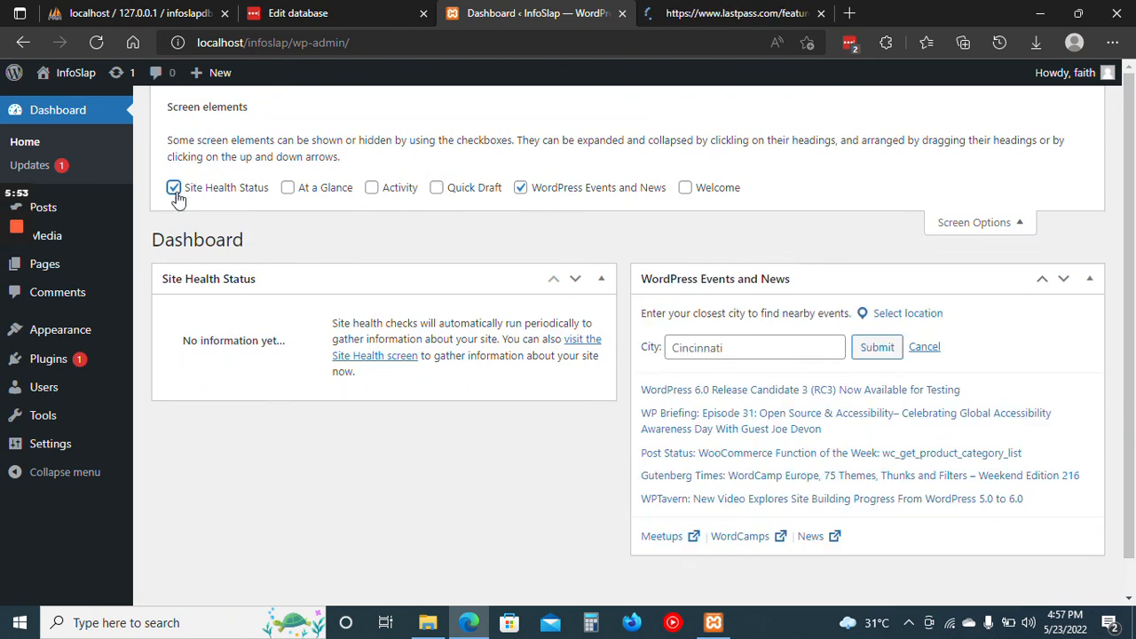
click(175, 191)
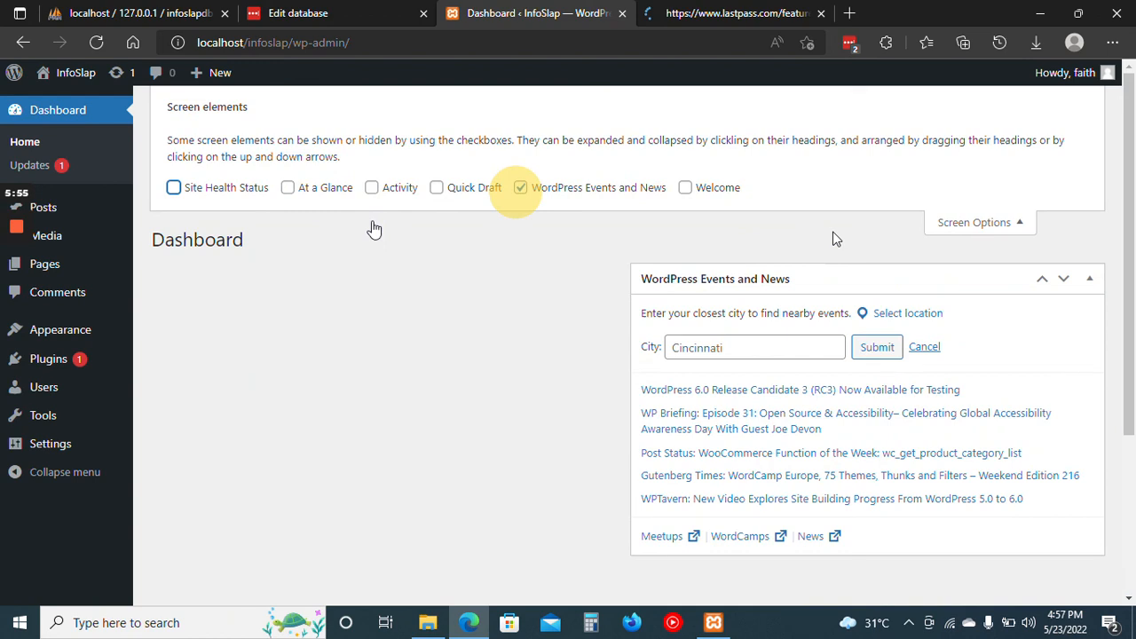
click(518, 191)
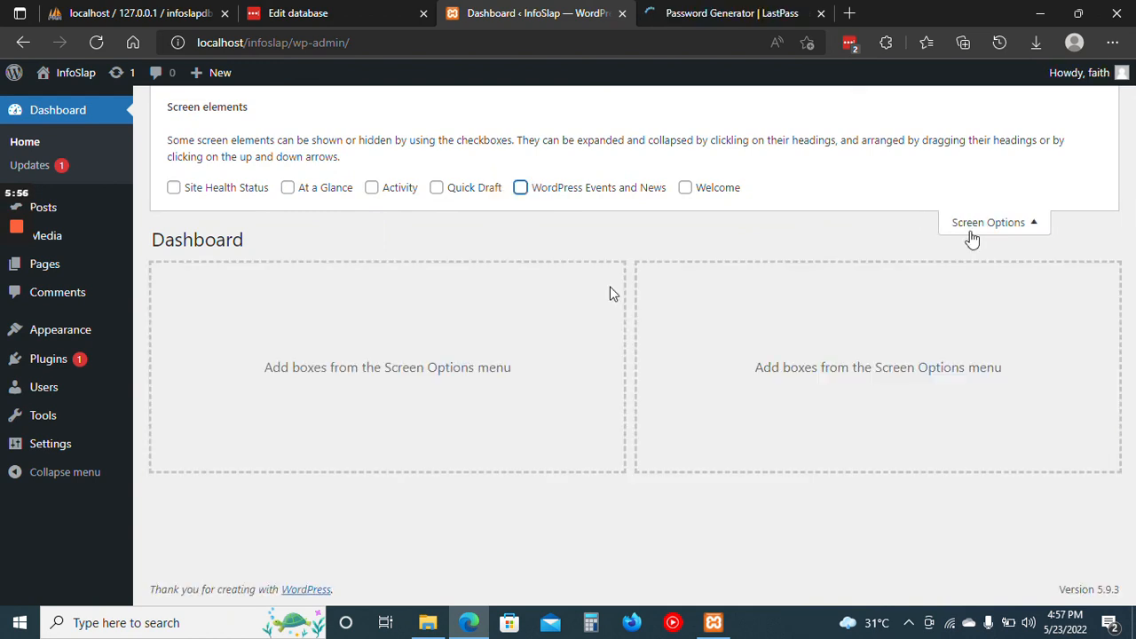
click(977, 227)
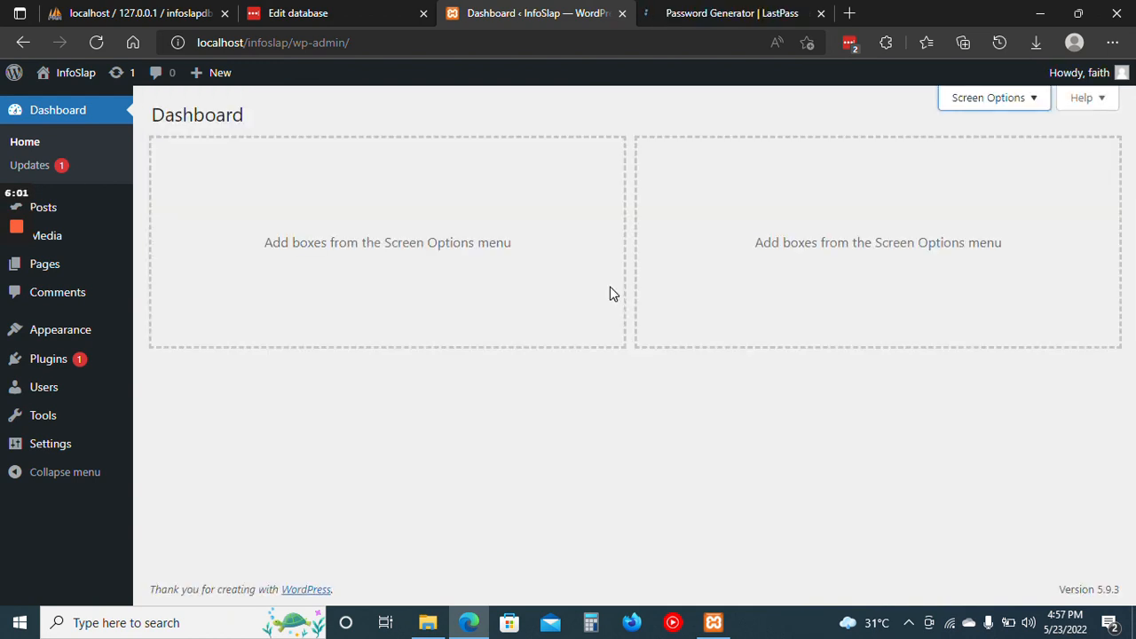
click(440, 373)
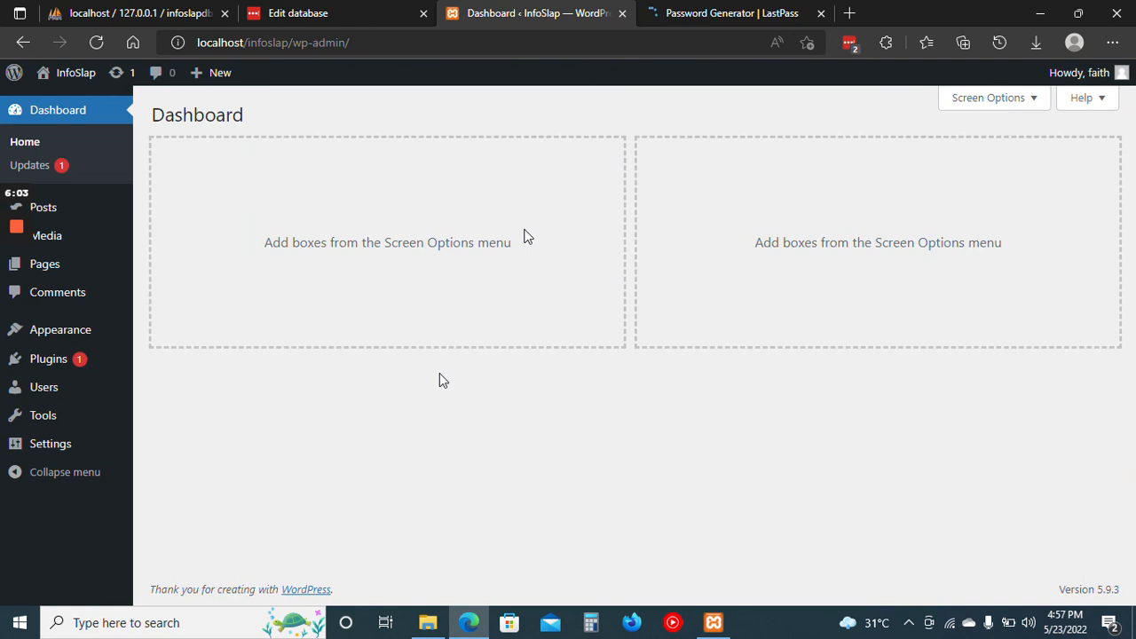